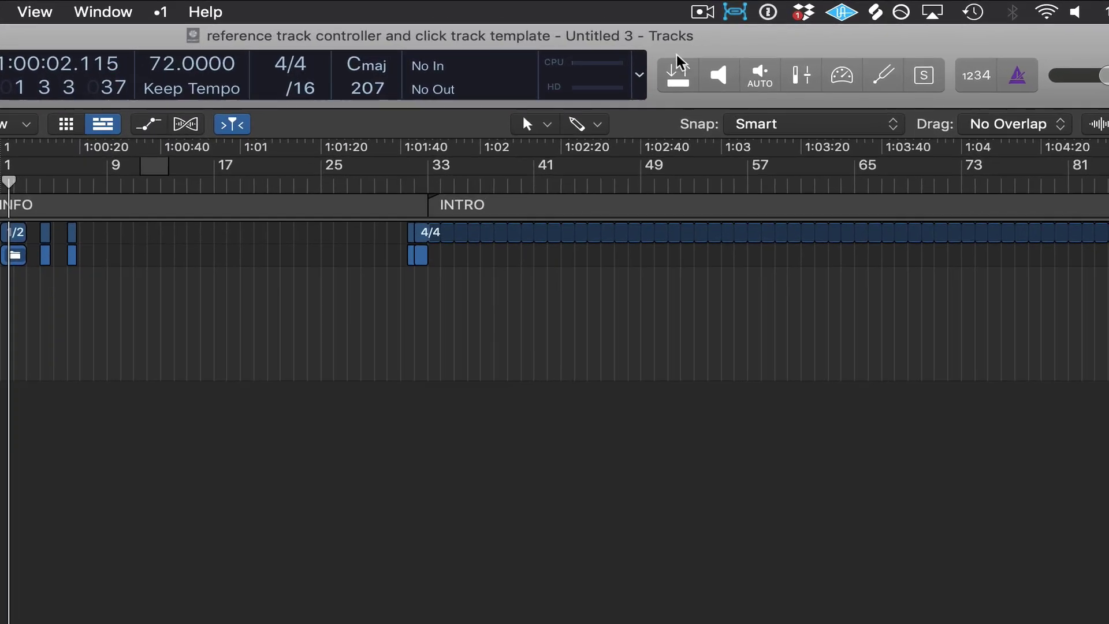
# Step: Open the Customize Control Bar and Display dialog from the LCD display menu
pyautogui.click(616, 99)
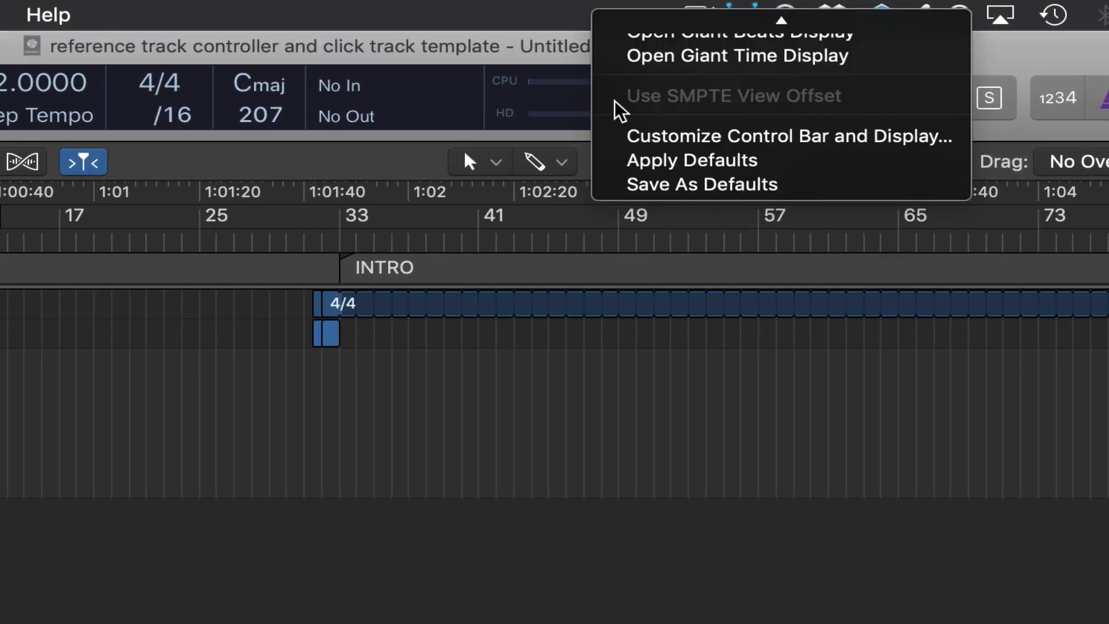
pyautogui.click(744, 136)
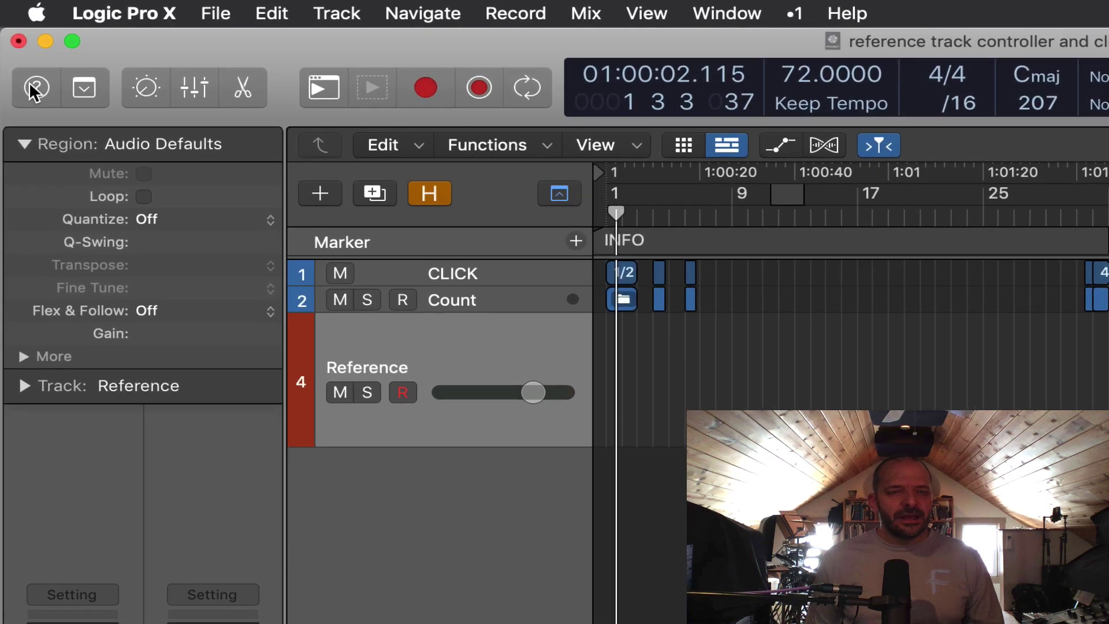
# Step: Turn on Quick Help and show the toolbar of editing commands
pyautogui.click(31, 76)
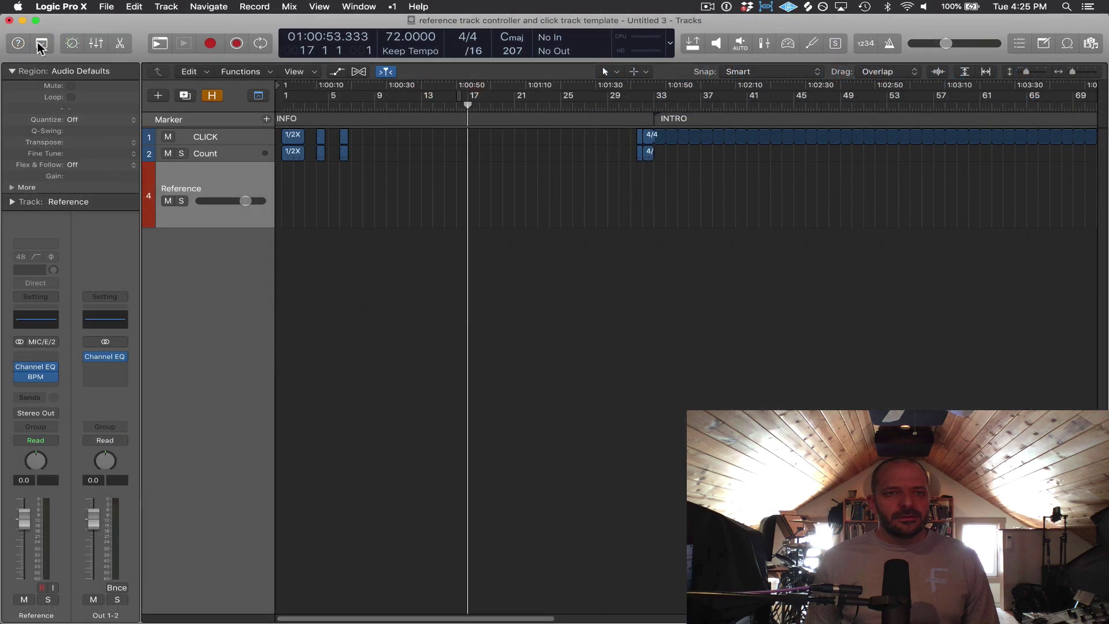
pyautogui.click(98, 87)
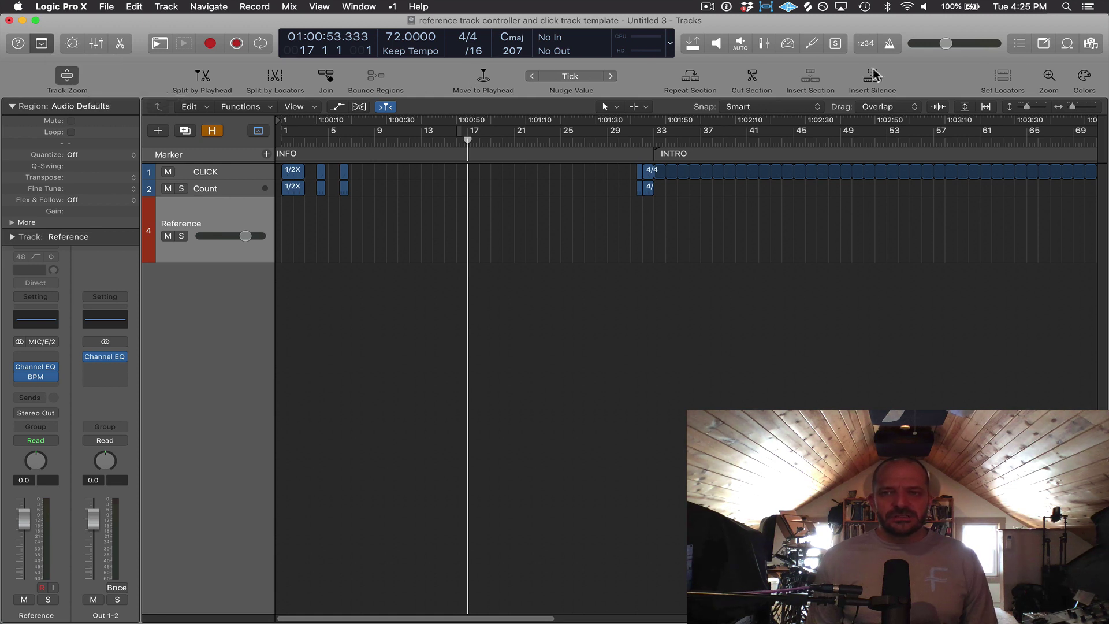
# Step: Hide the toolbar and open the Mixer below the tracks, enlarging it
pyautogui.click(42, 44)
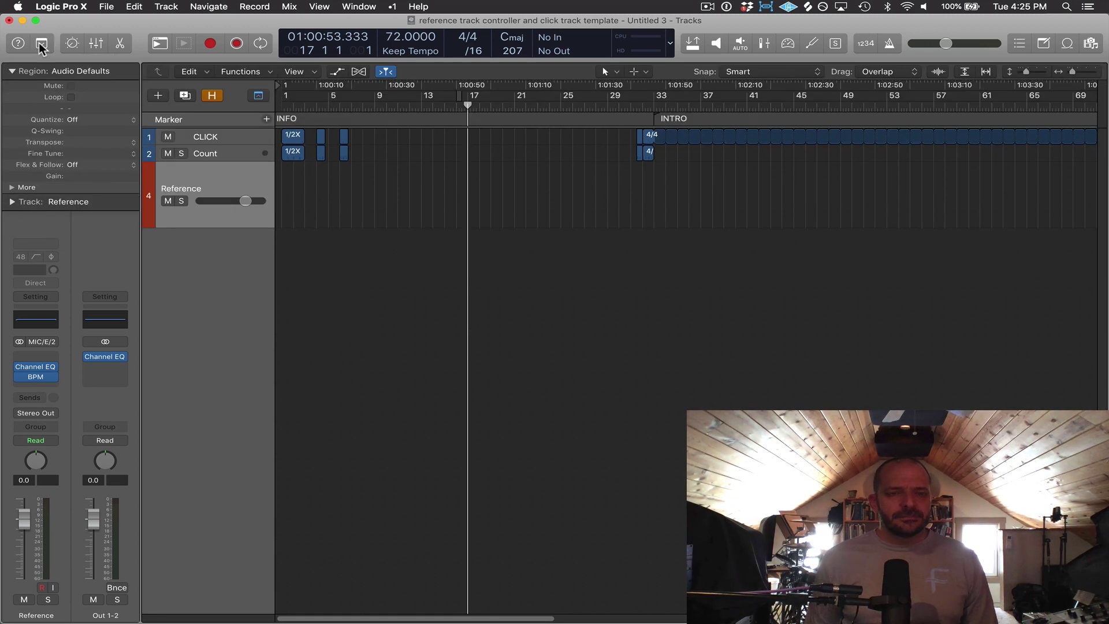
pyautogui.click(96, 43)
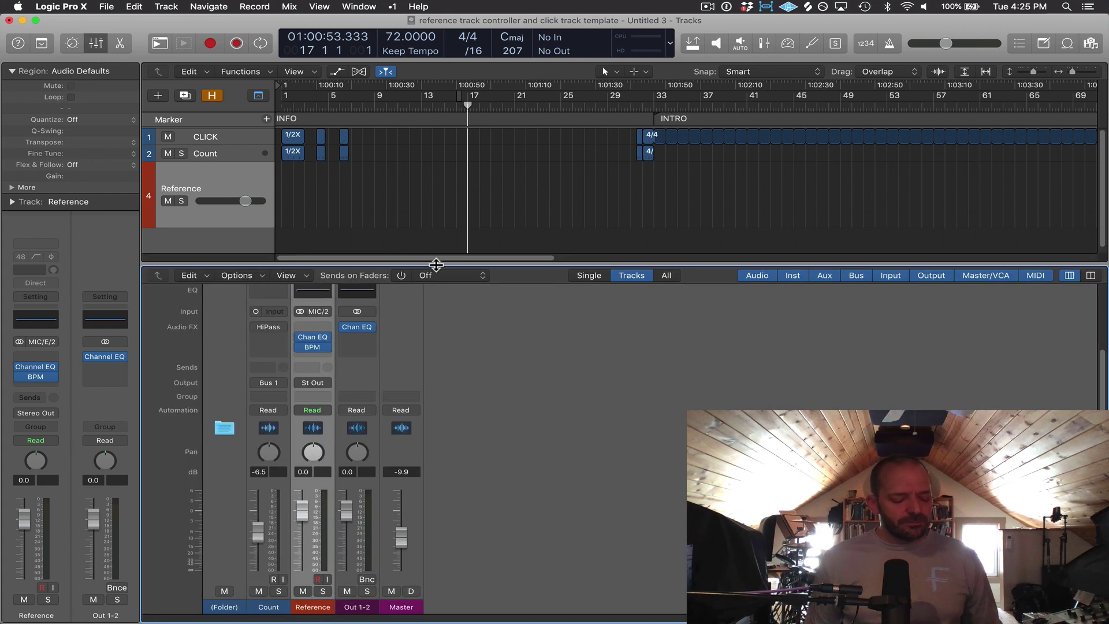
pyautogui.press('x')
pyautogui.press('x')
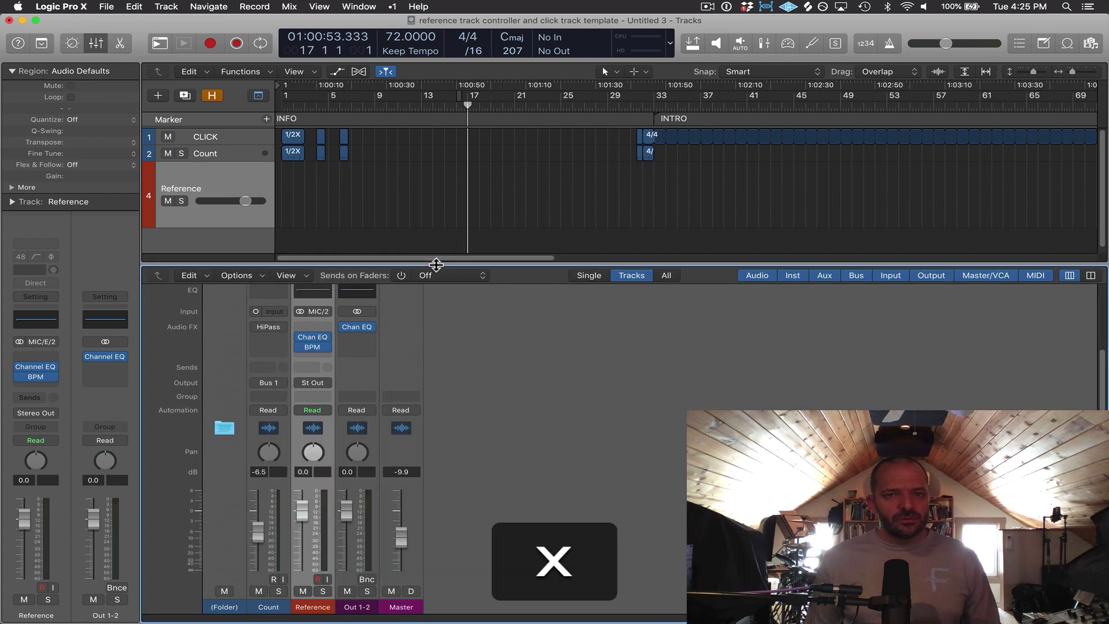
pyautogui.moveTo(436, 265); pyautogui.dragTo(432, 214)
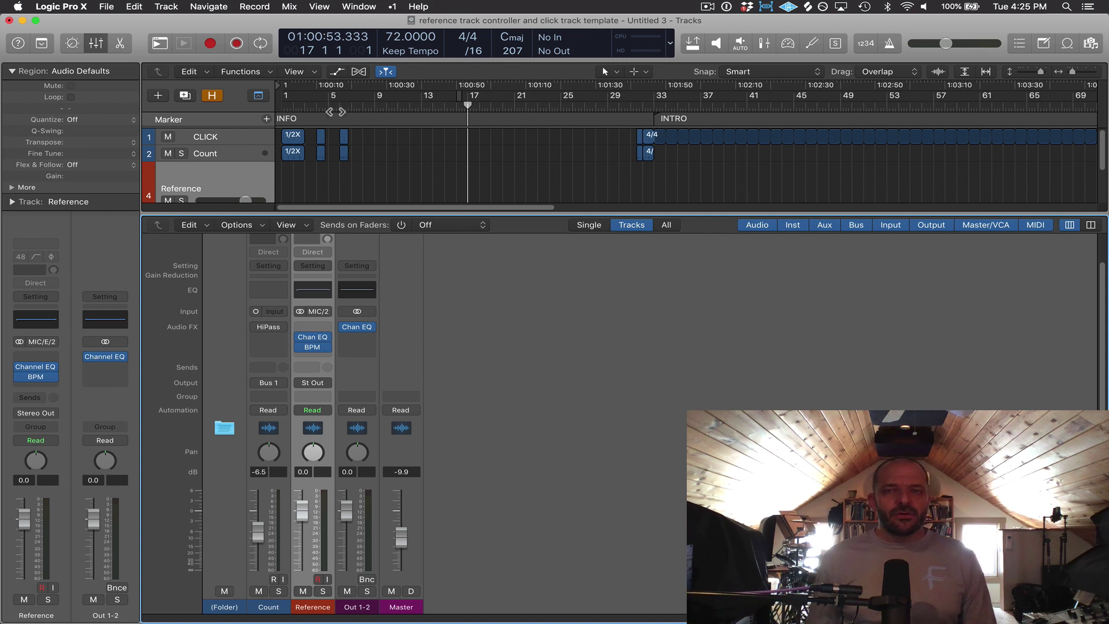
# Step: Select the Count and Reference channel strips, then shrink the mixer
pyautogui.click(202, 153)
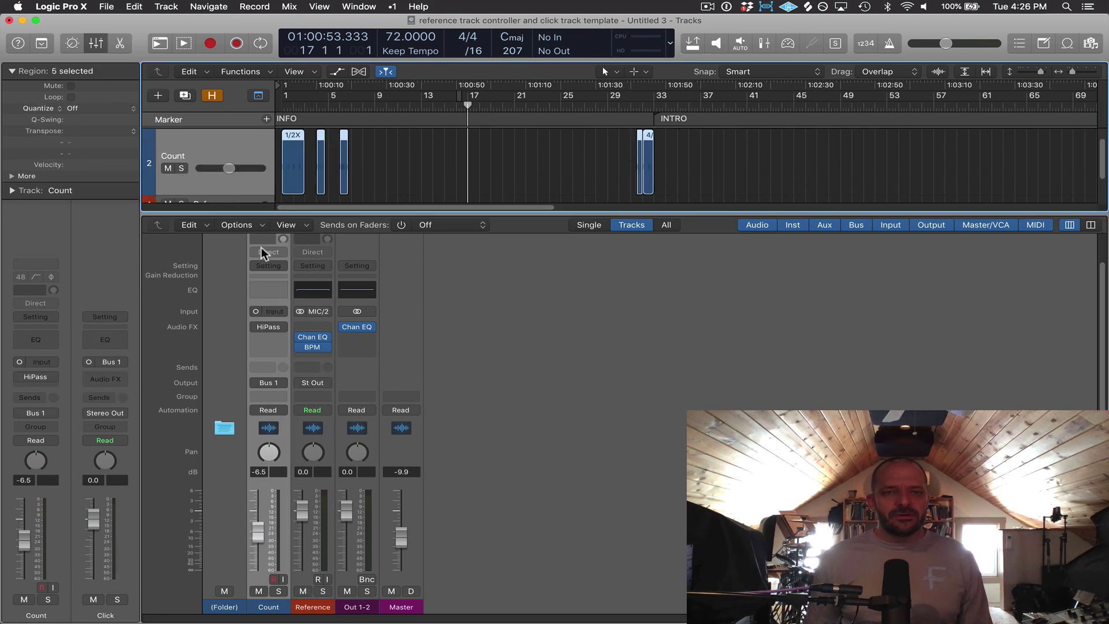
pyautogui.click(227, 202)
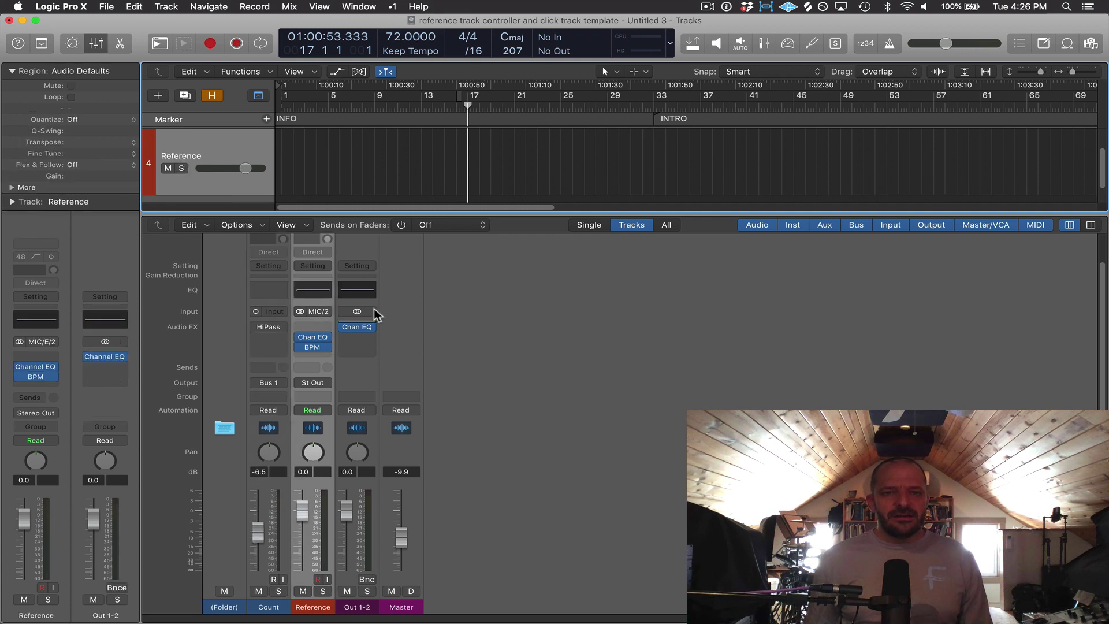
pyautogui.moveTo(378, 213); pyautogui.dragTo(385, 322)
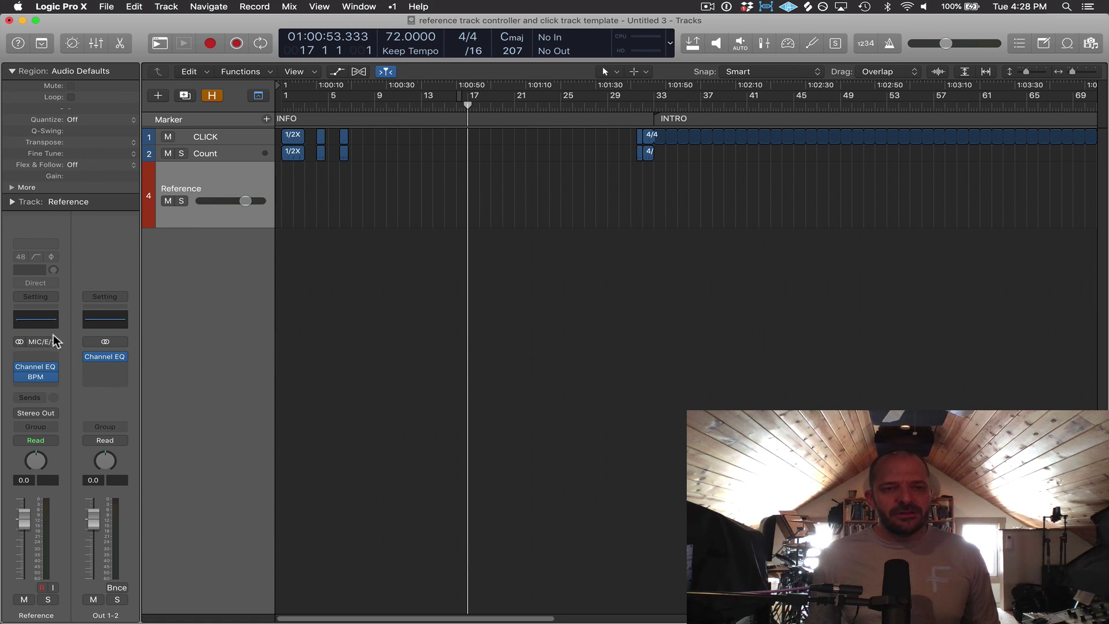
# Step: Record a test take on Reference, then delete the region and its audio file
pyautogui.click(211, 44)
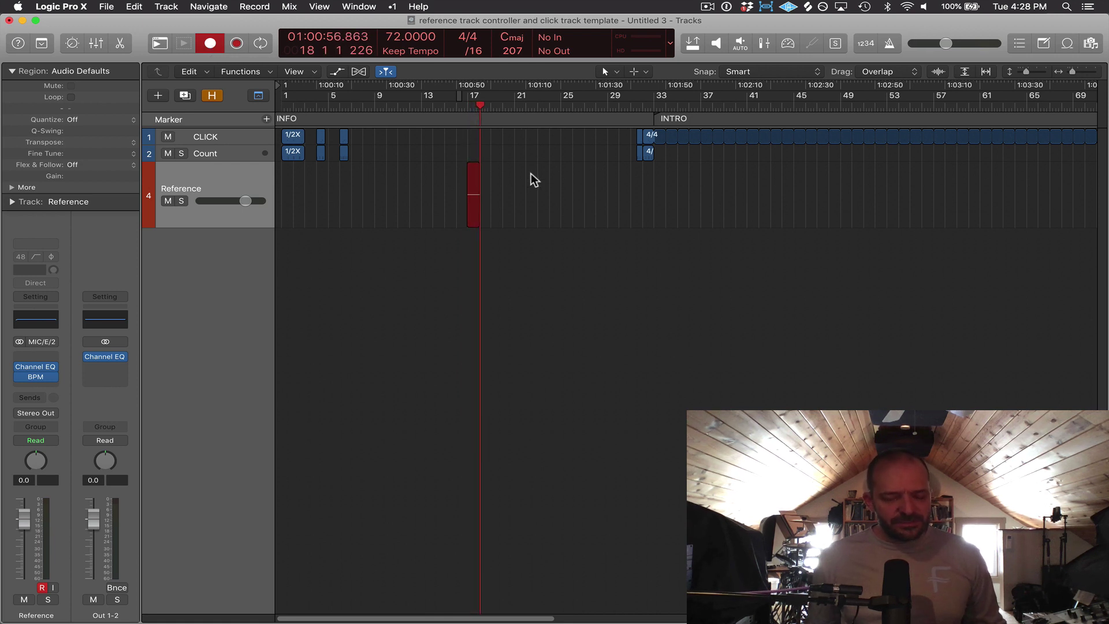
pyautogui.press('space')
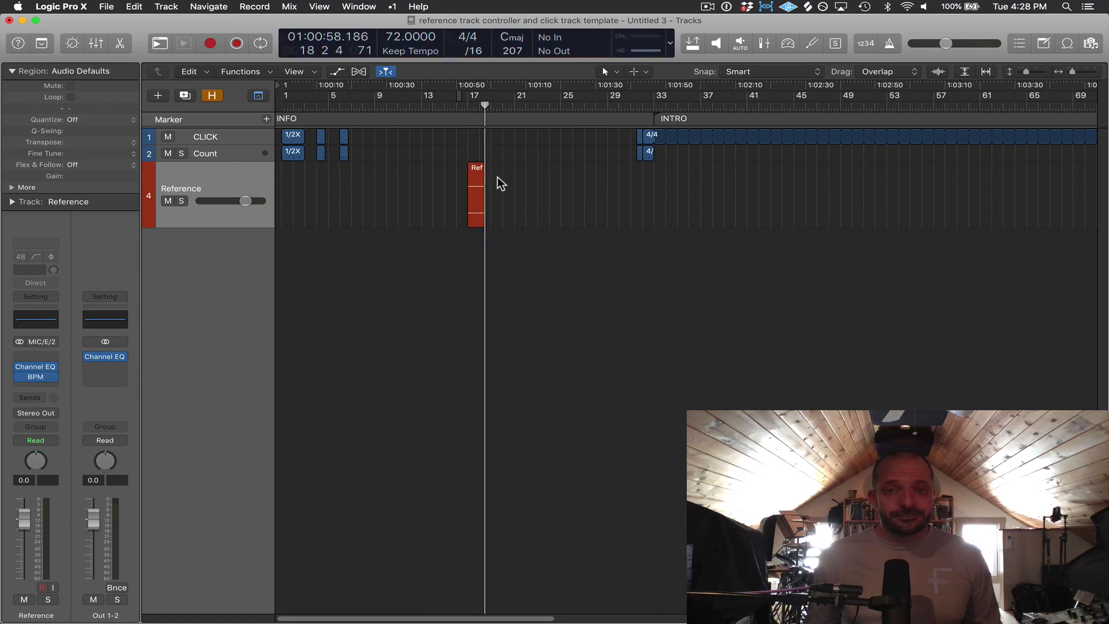
pyautogui.click(479, 187)
pyautogui.press('BackSpace')
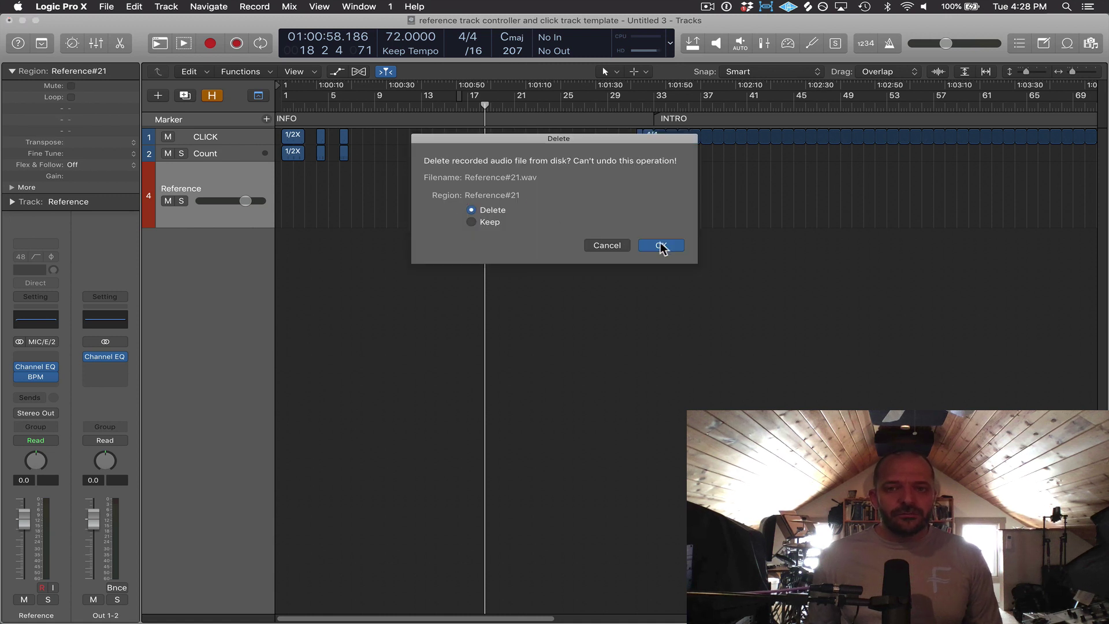
pyautogui.click(661, 245)
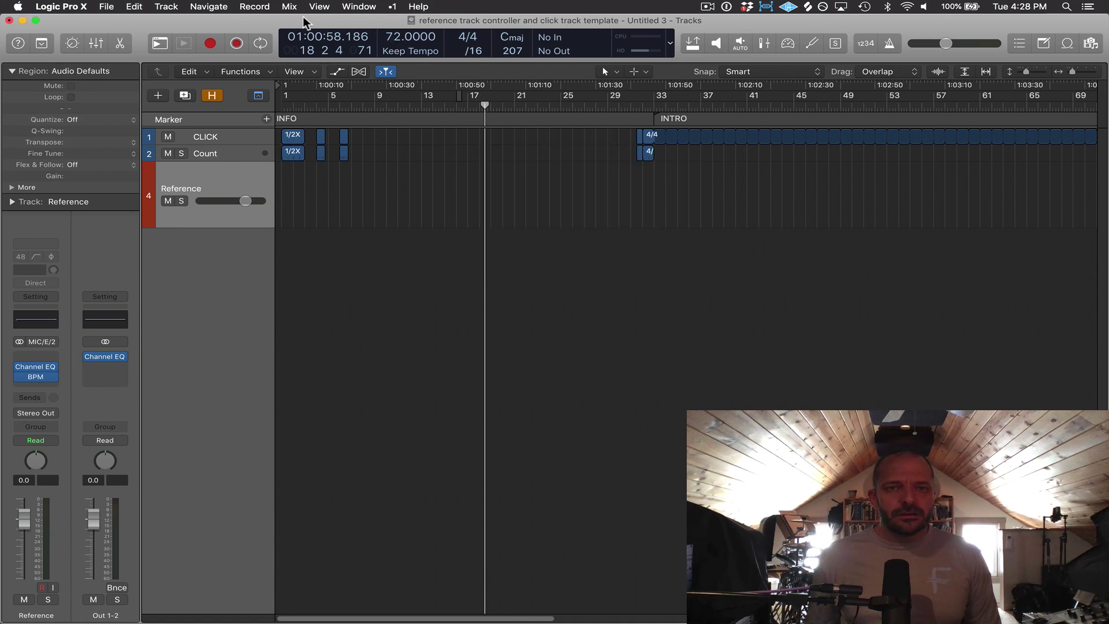
# Step: Record a second test take and delete the region along with its audio file
pyautogui.press('r')
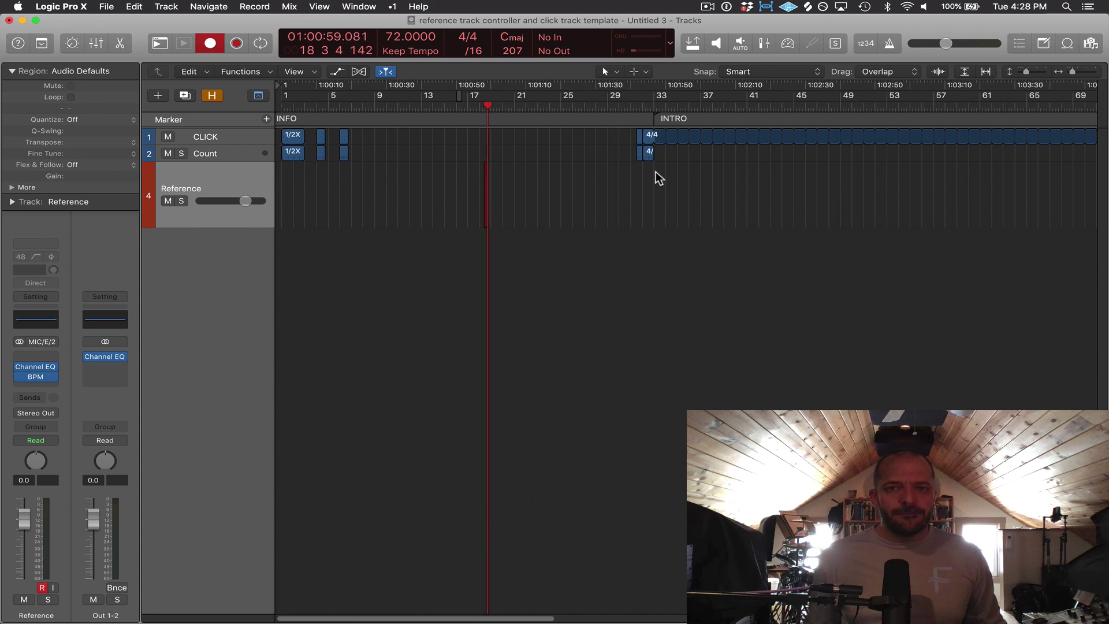
pyautogui.press('space')
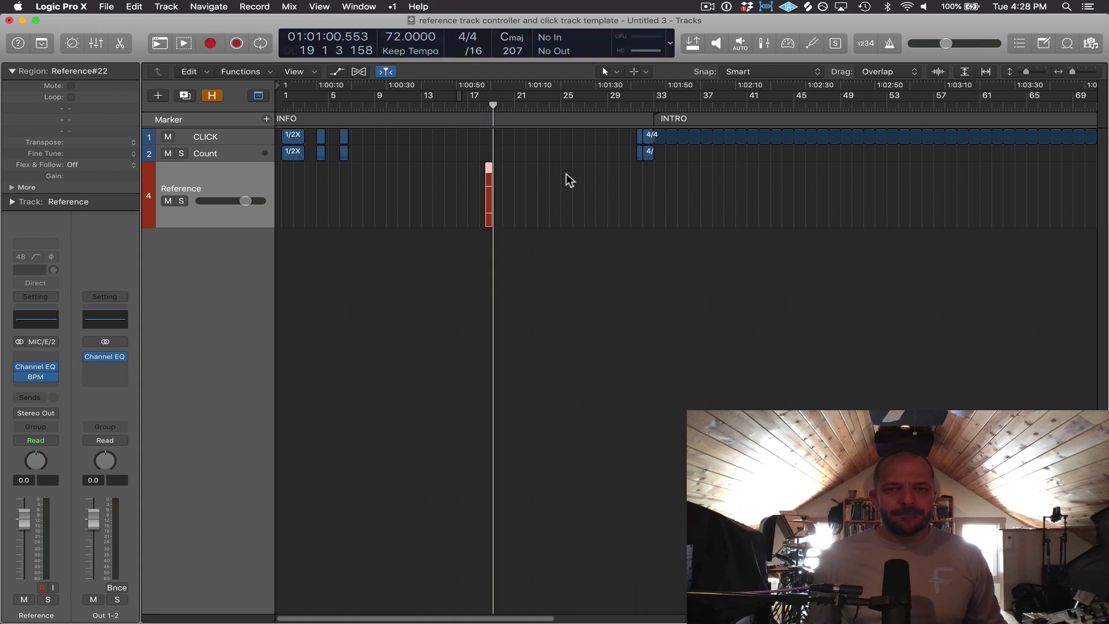
pyautogui.moveTo(565, 176); pyautogui.dragTo(462, 191)
pyautogui.press('Delete')
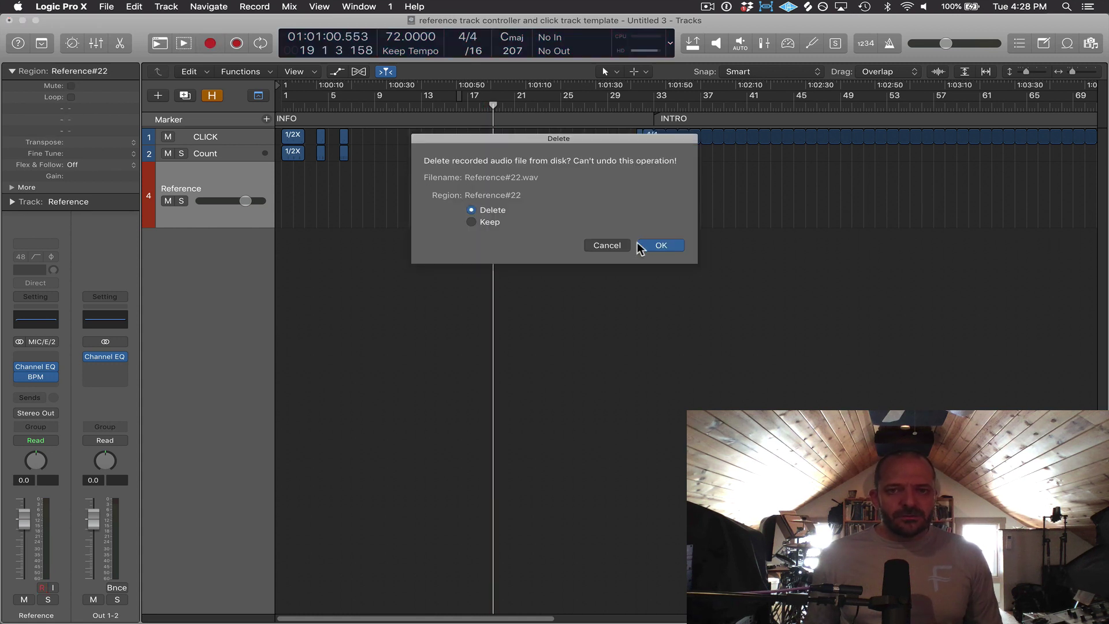
pyautogui.click(661, 244)
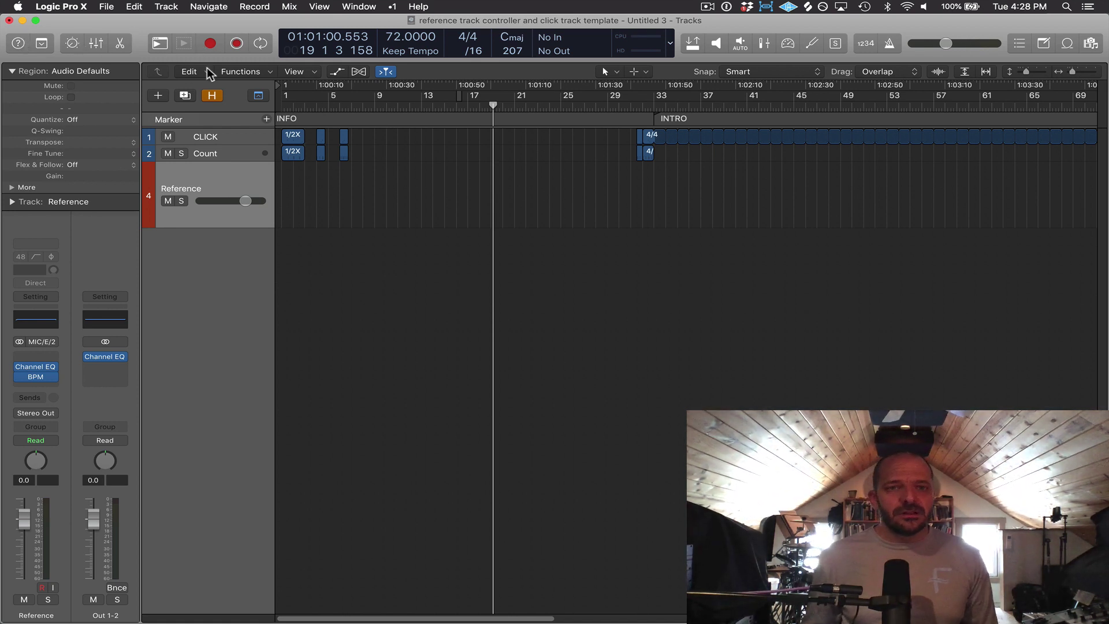
pyautogui.click(243, 71)
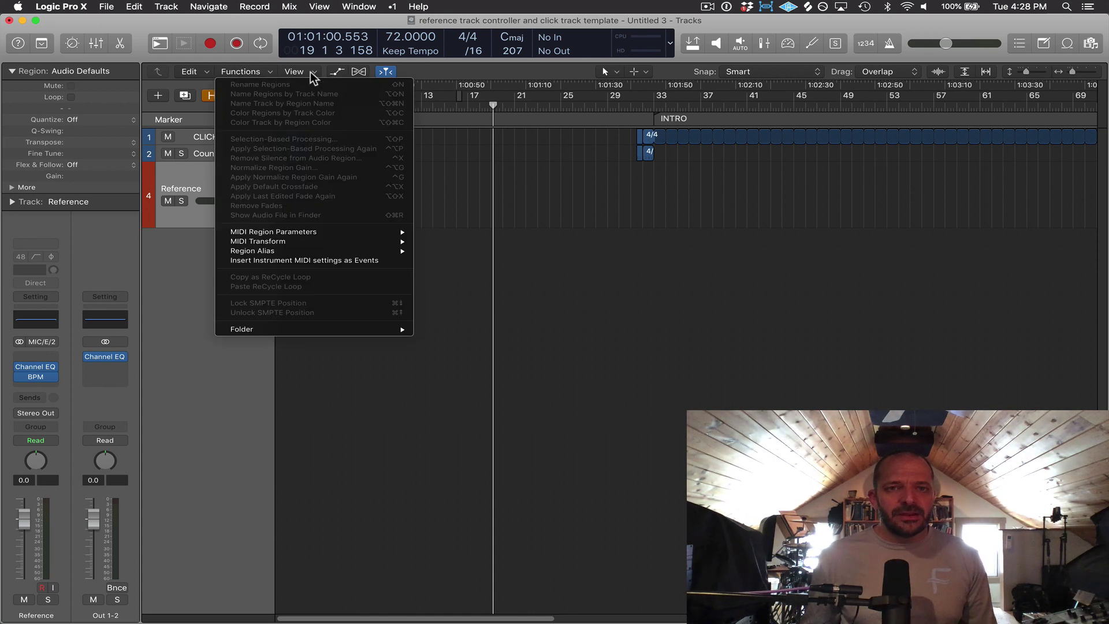
pyautogui.press('Escape')
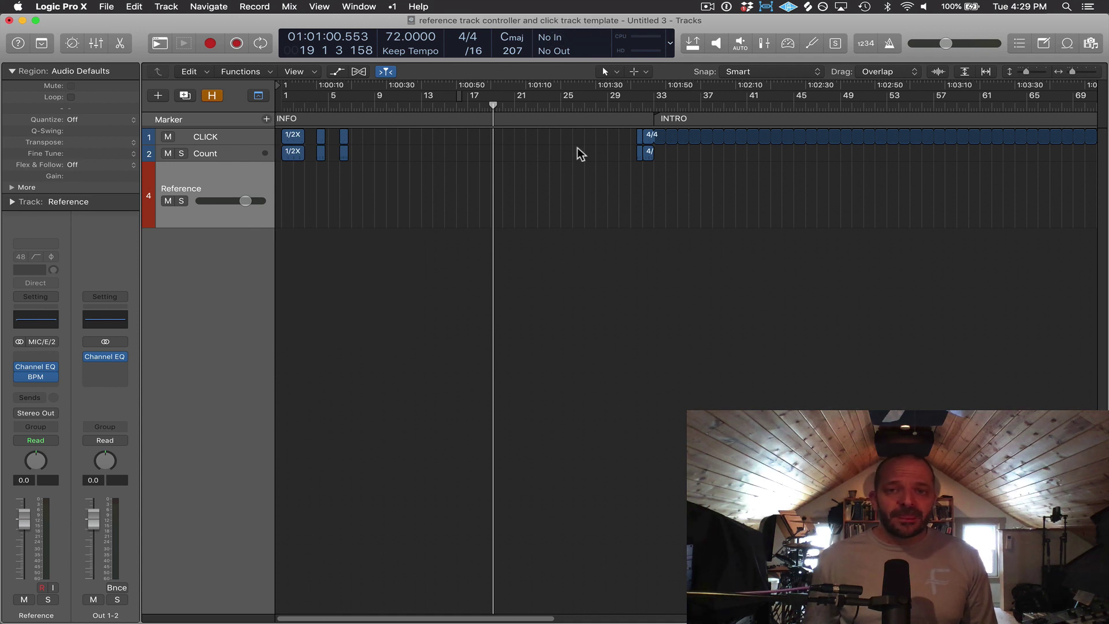
pyautogui.press('alt')
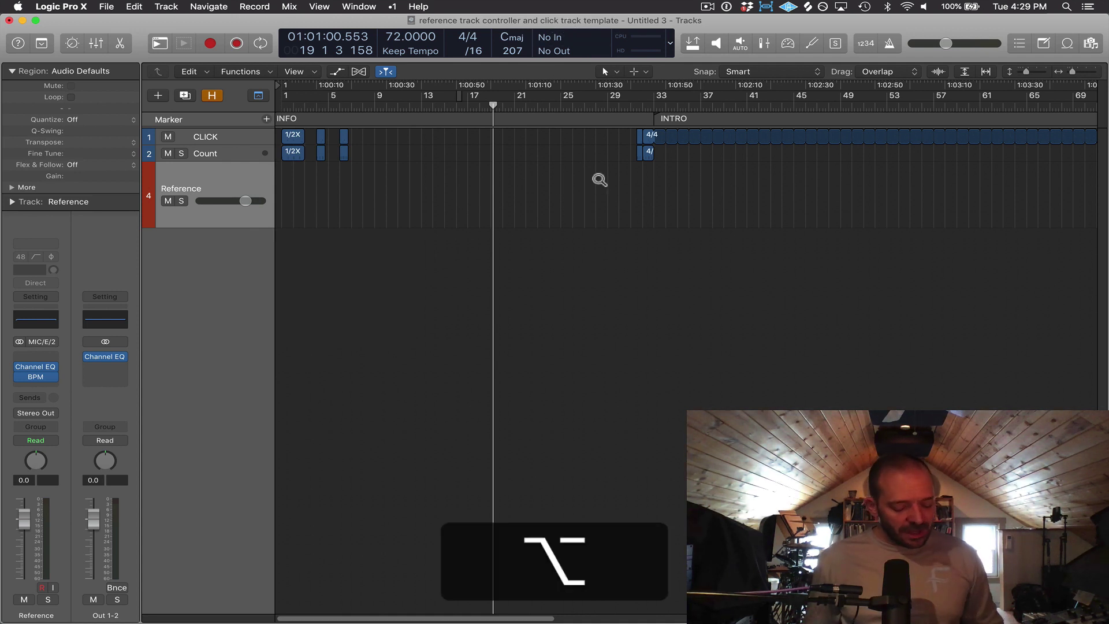
# Step: Open Key Commands with Option-K, filter for 'record', and select the Record command
pyautogui.hotkey('alt', 'k')
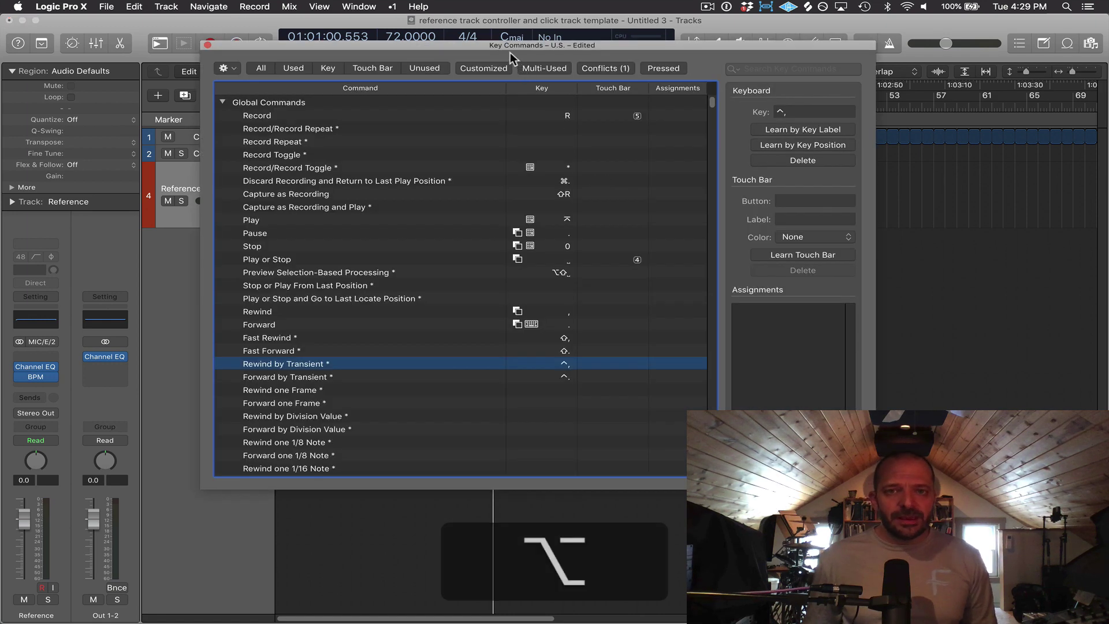
pyautogui.moveTo(504, 43); pyautogui.dragTo(505, 75)
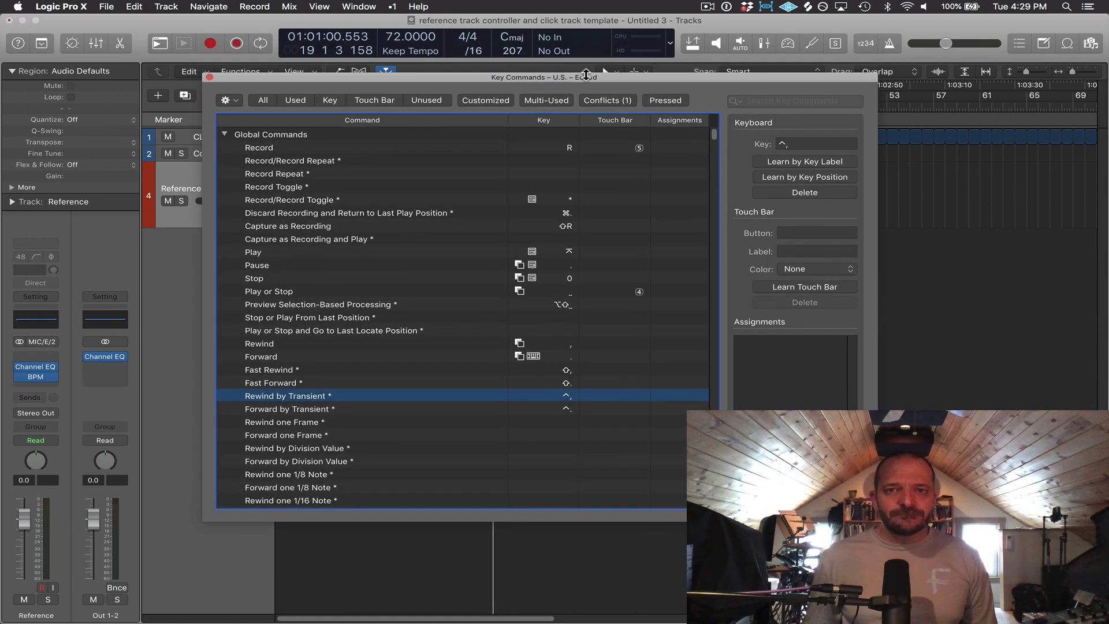
pyautogui.moveTo(599, 76); pyautogui.dragTo(562, 76)
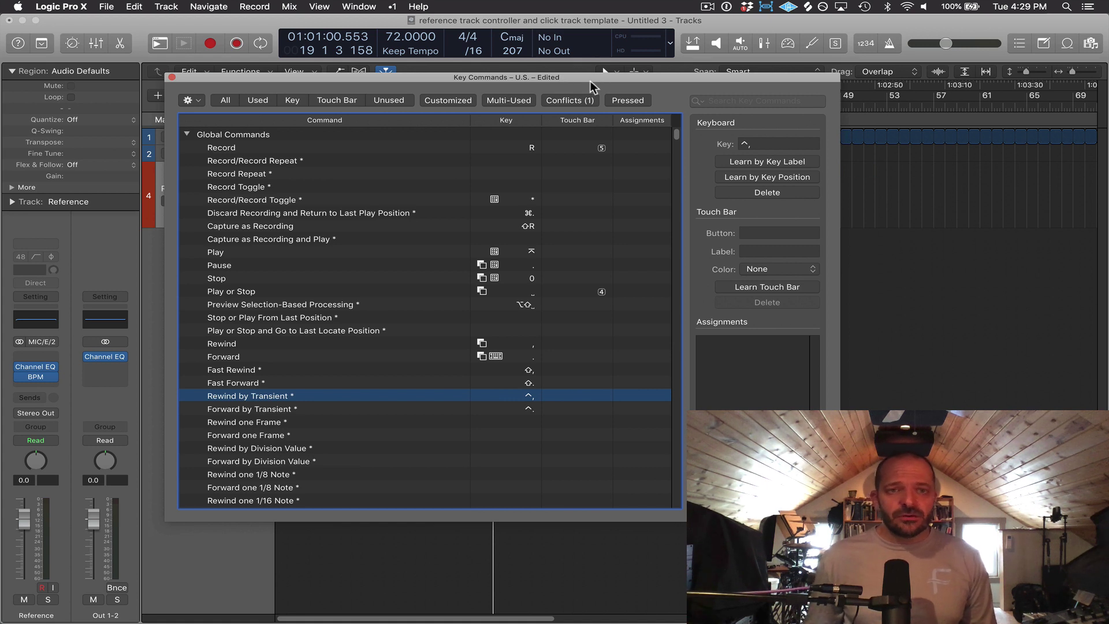
pyautogui.click(747, 97)
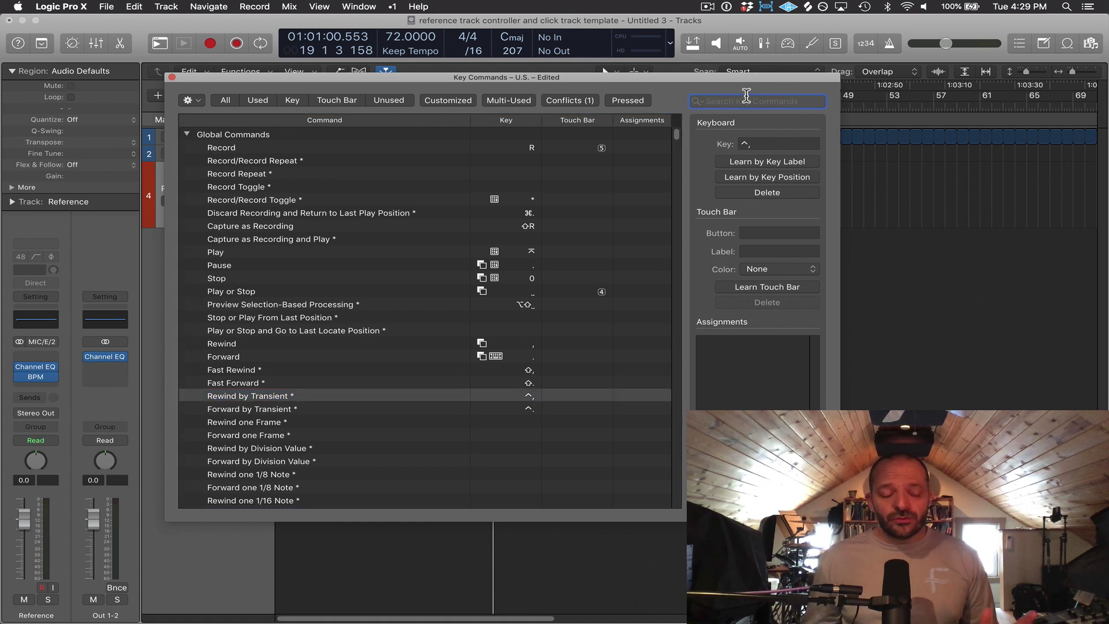
pyautogui.write('record')
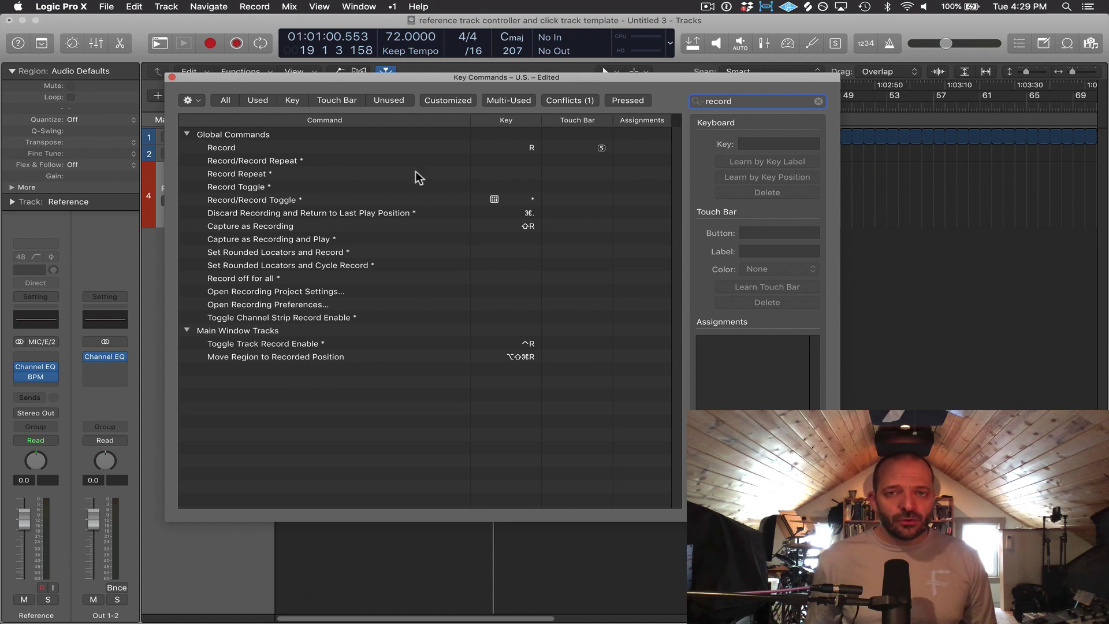
pyautogui.click(306, 148)
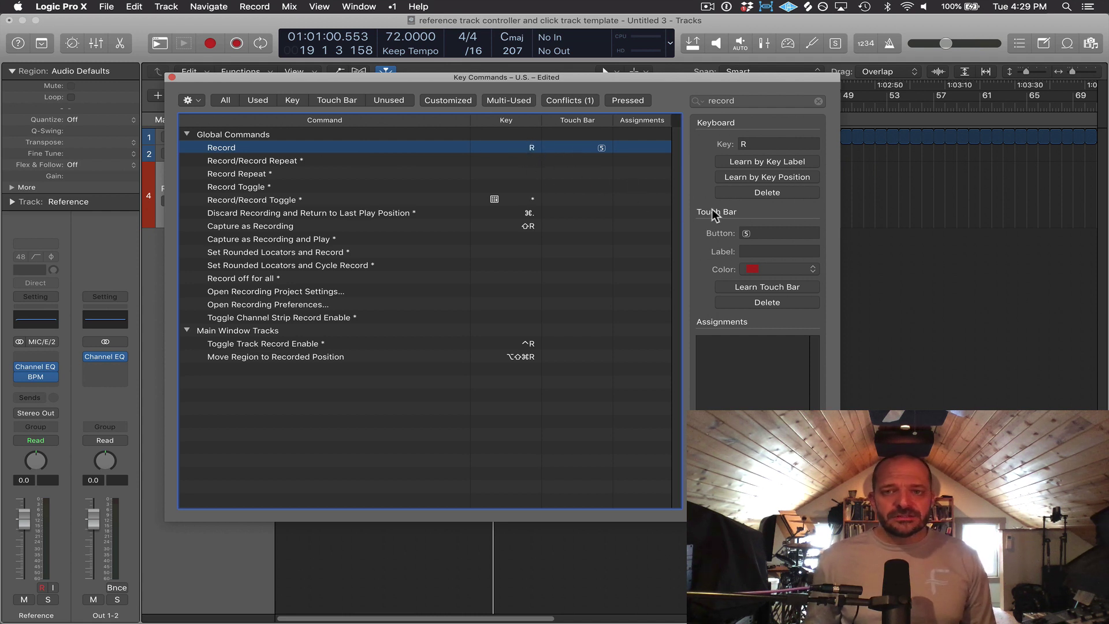
# Step: Delete Record's R shortcut and learn Ctrl-Shift-/ as its new key command
pyautogui.click(767, 193)
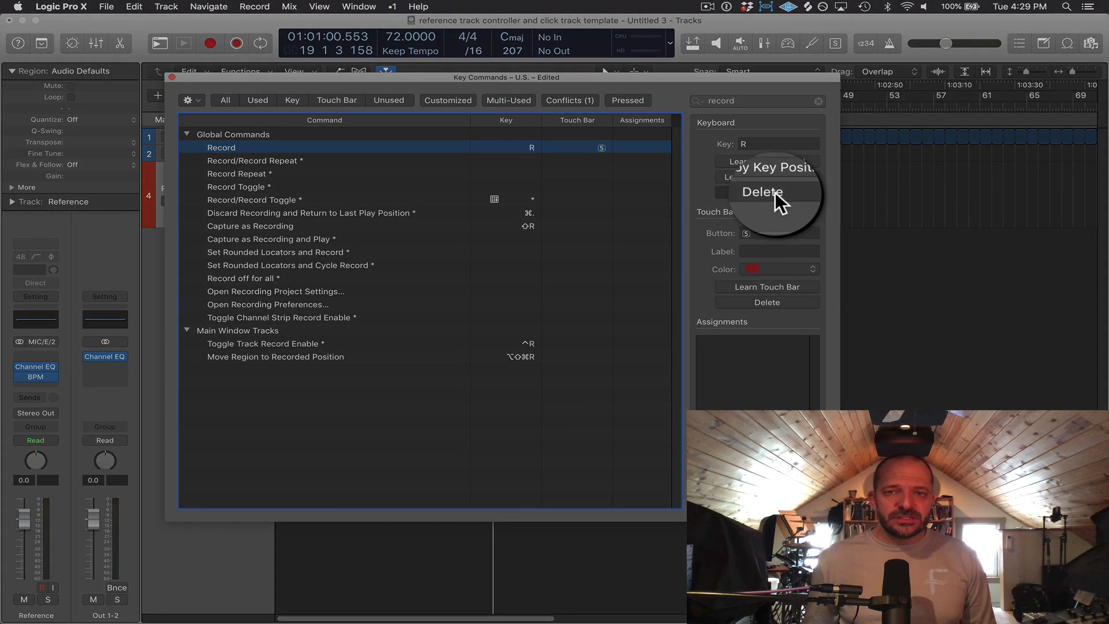
pyautogui.click(763, 161)
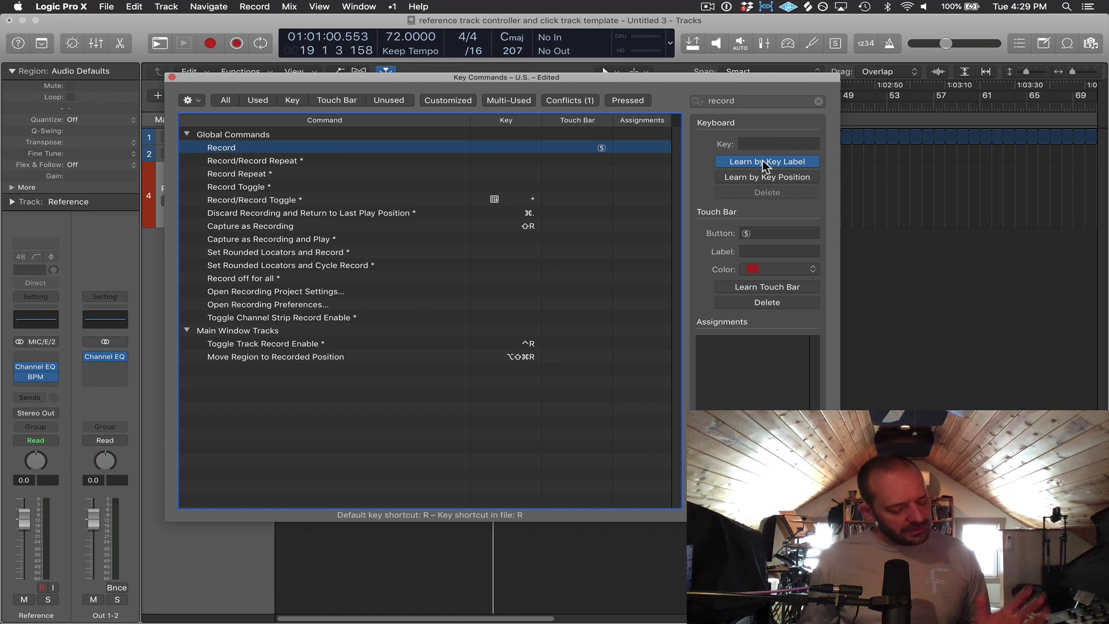
pyautogui.hotkey('ctrl', 'shift')
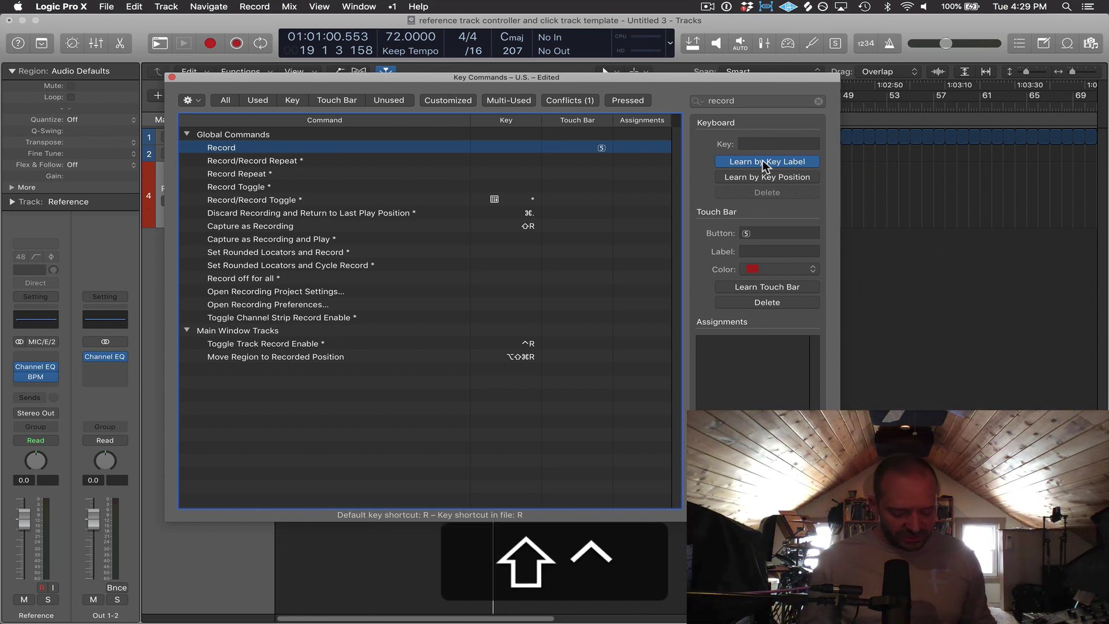
pyautogui.hotkey('ctrl', 'shift', '/')
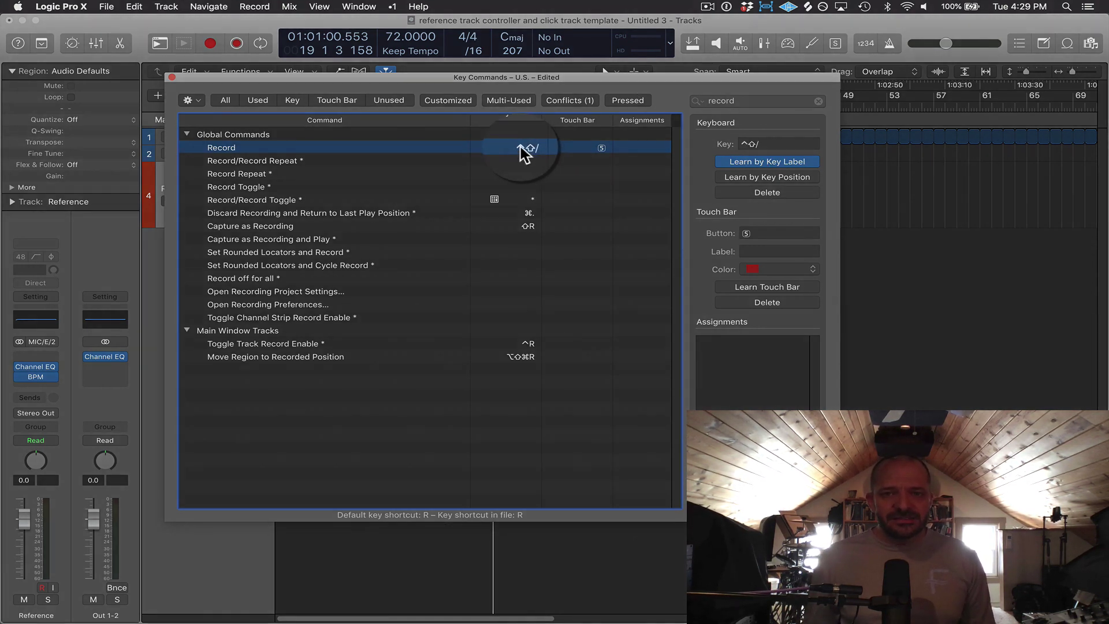
# Step: Enable cycle playback, shift the cycle region back toward bar 12, and toggle cycle with C
pyautogui.click(766, 162)
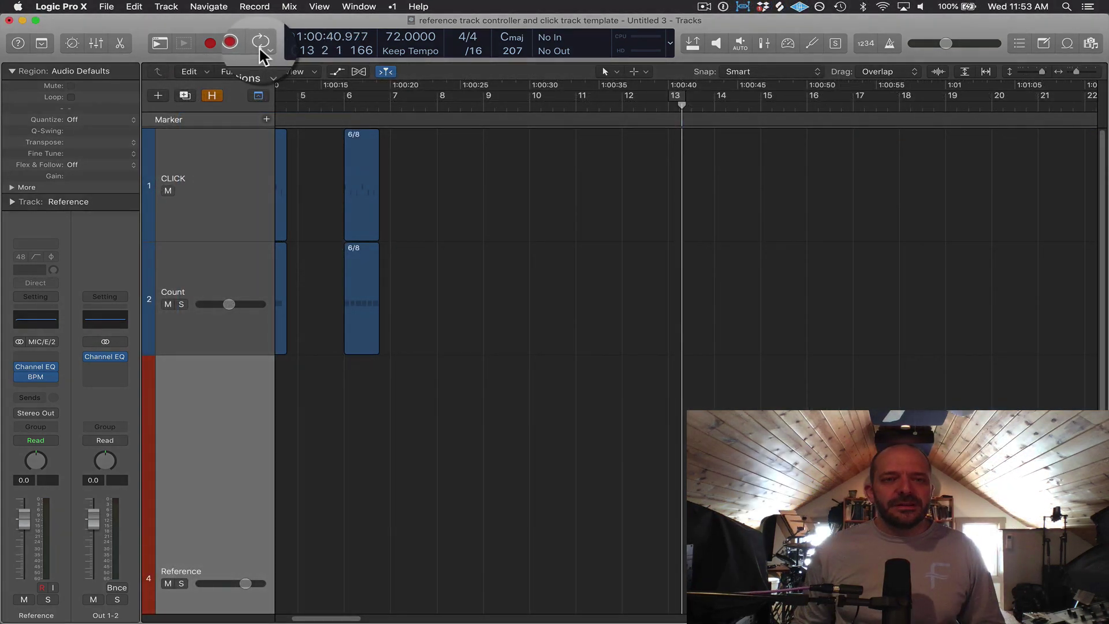
pyautogui.click(260, 44)
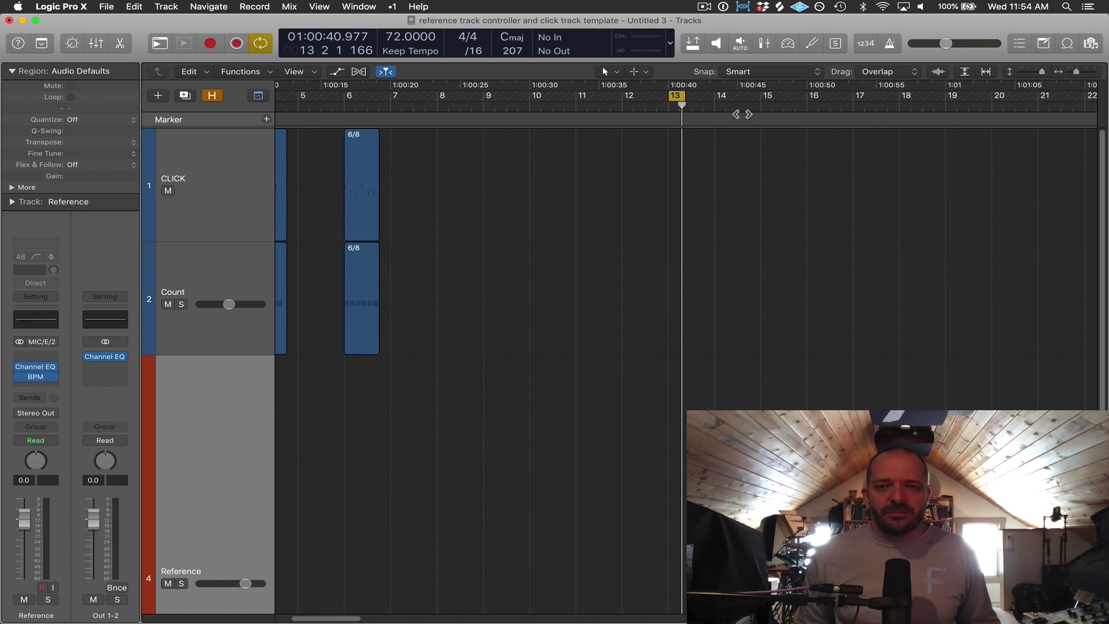
pyautogui.press('space')
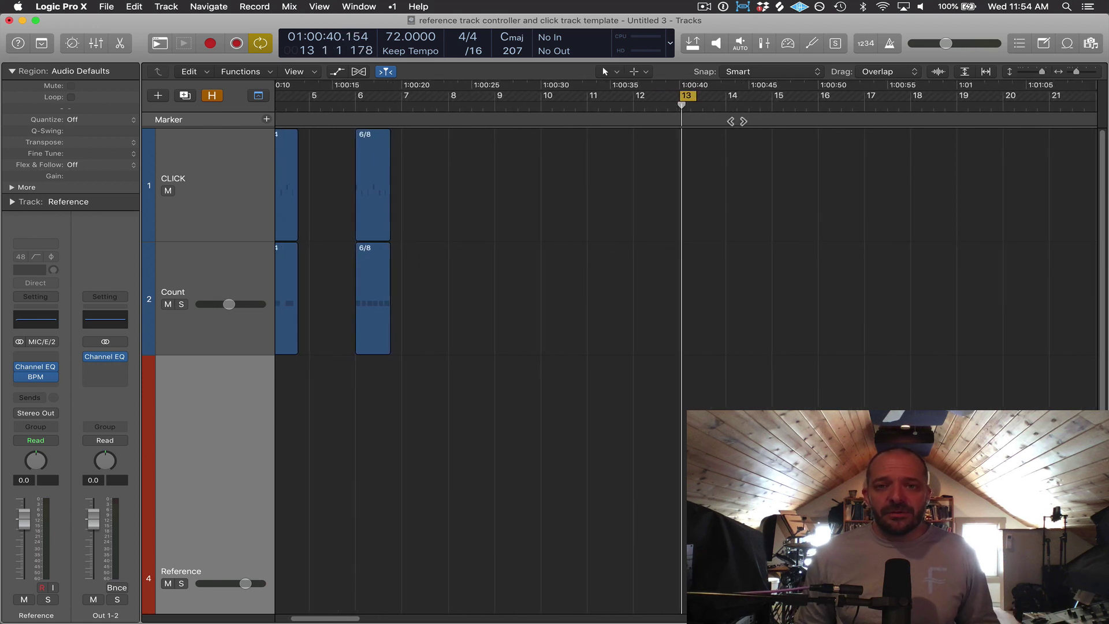
pyautogui.press('space')
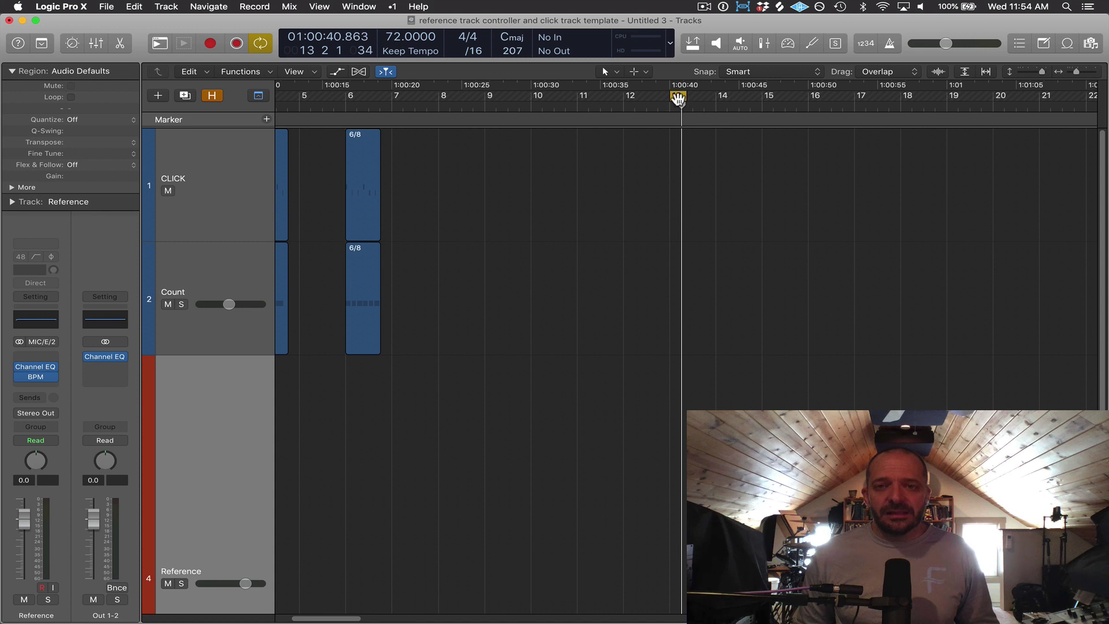
pyautogui.moveTo(678, 99); pyautogui.dragTo(602, 97)
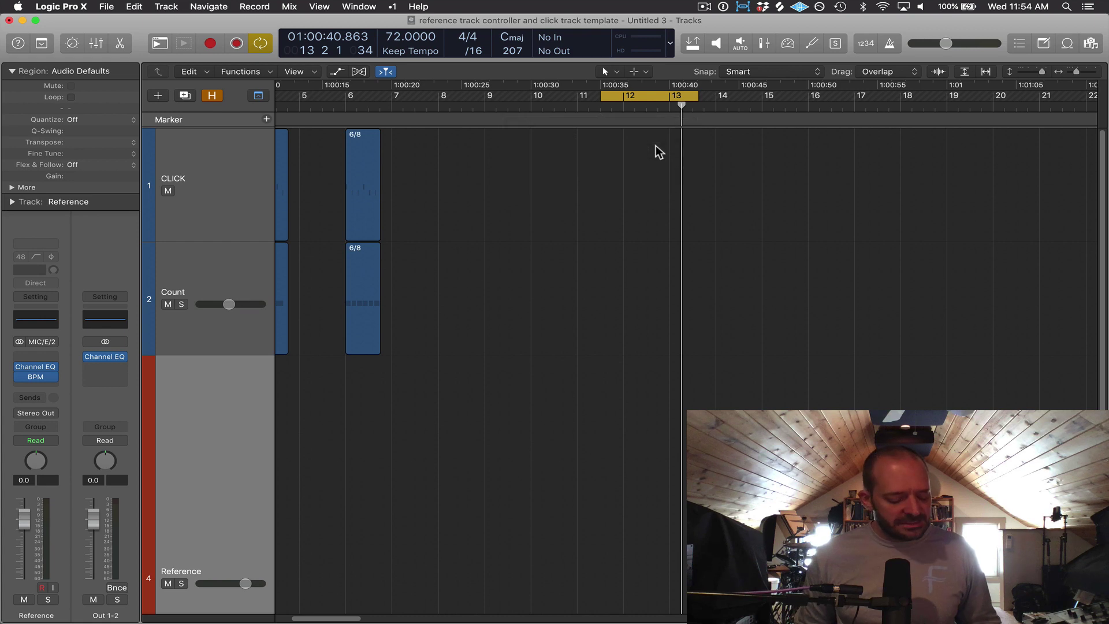
pyautogui.press('c')
pyautogui.press('c')
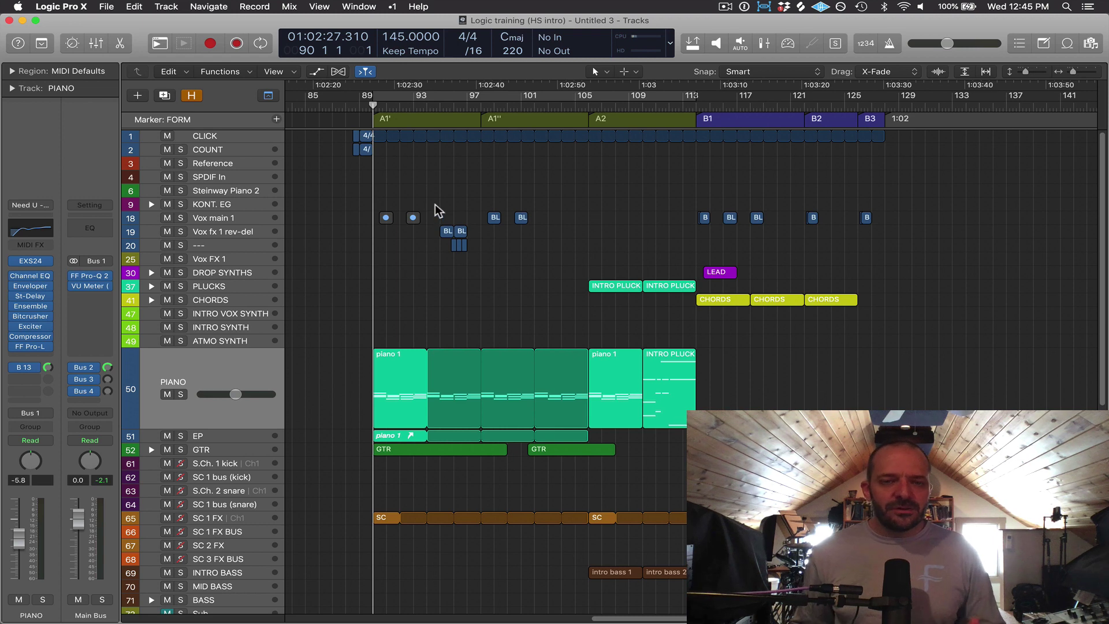
# Step: Create a cycle range from bar 89 extended to bar 125, toggling the time ruler off and on
pyautogui.hscroll(-10, 446, 216)
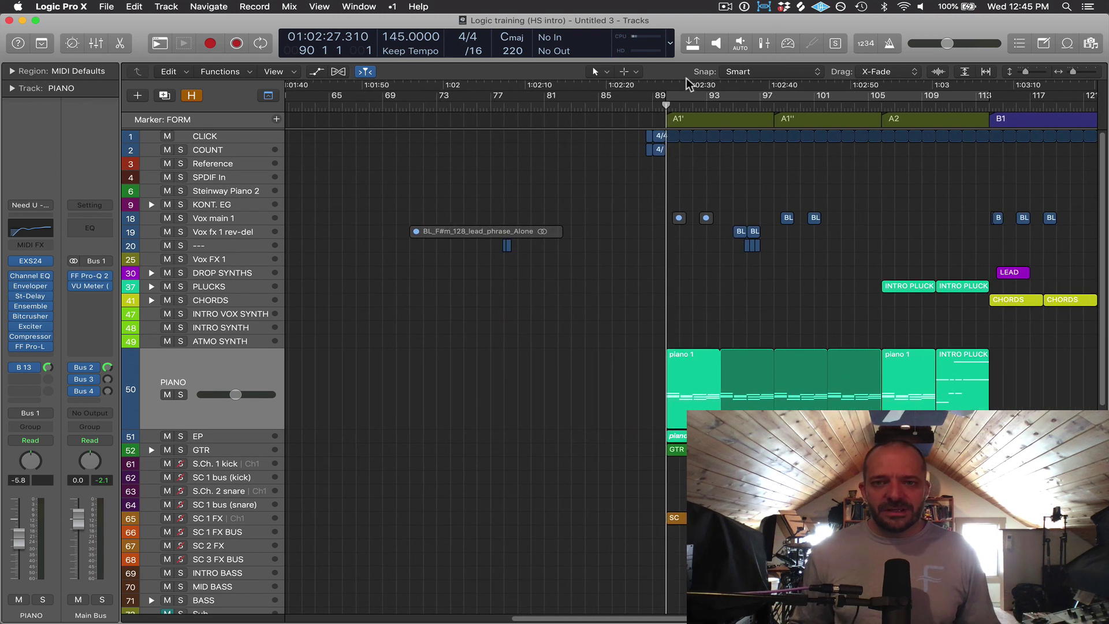
pyautogui.hscroll(-15, 647, 195)
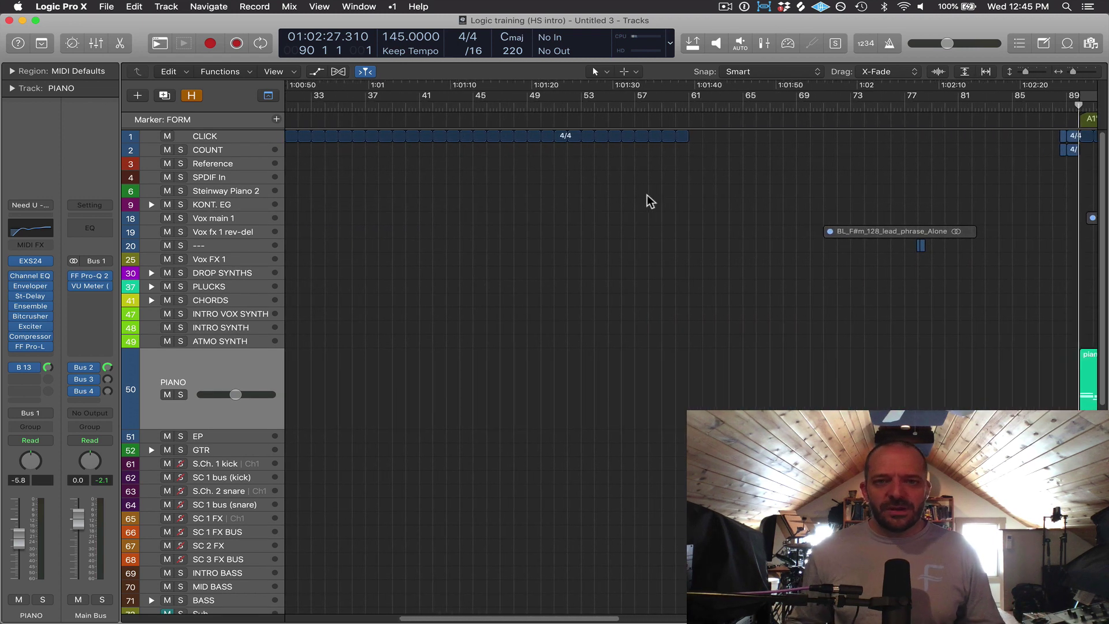
pyautogui.hscroll(20, 519, 404)
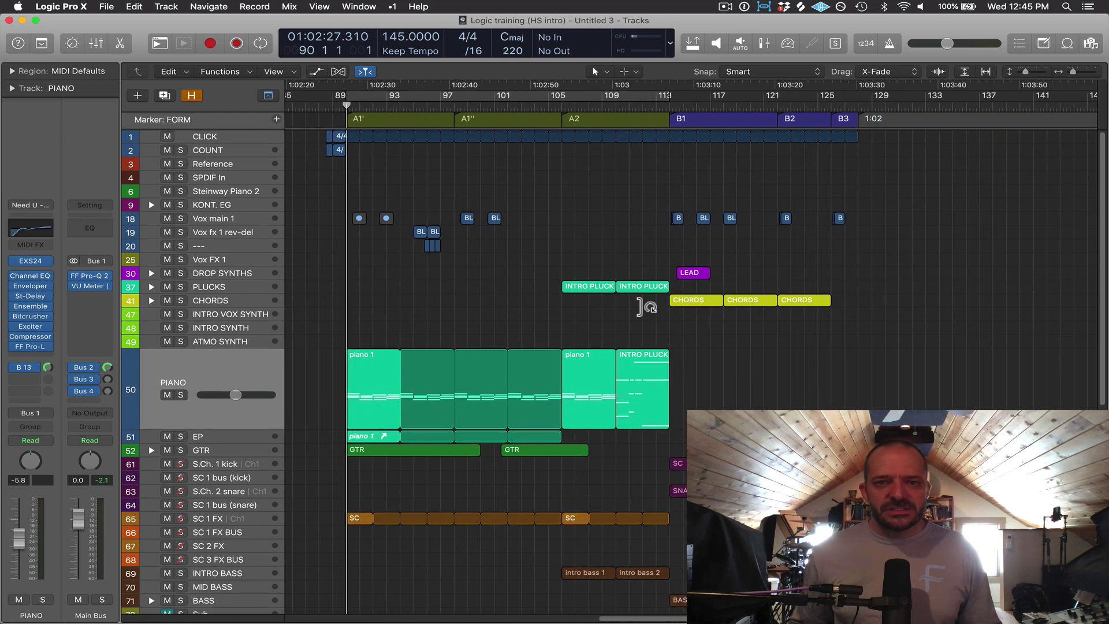
pyautogui.click(421, 97)
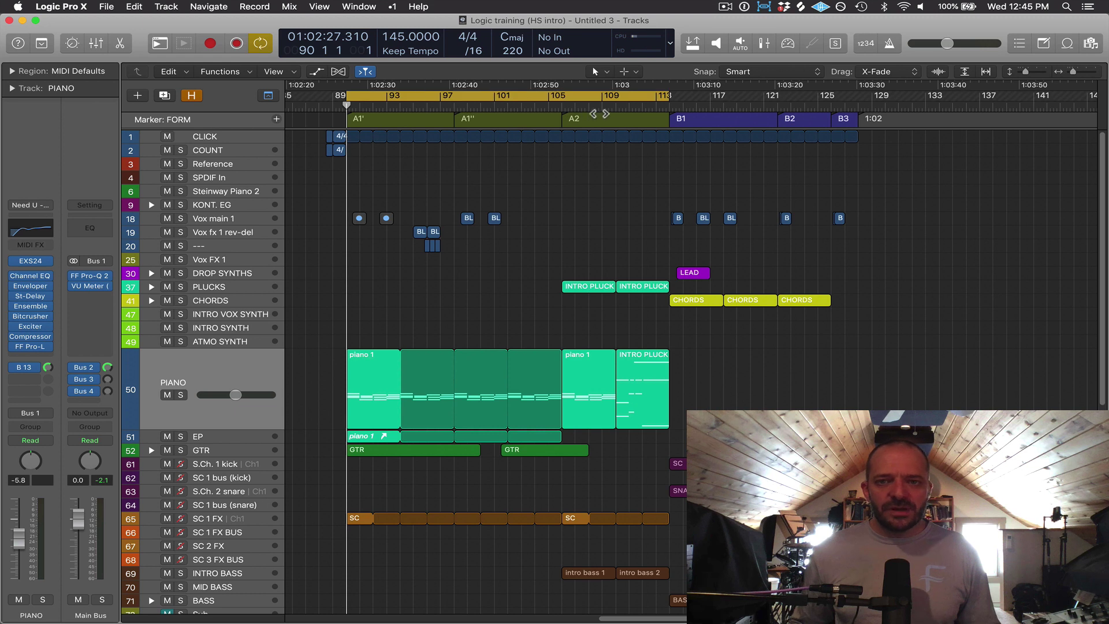
pyautogui.moveTo(665, 97); pyautogui.dragTo(858, 97)
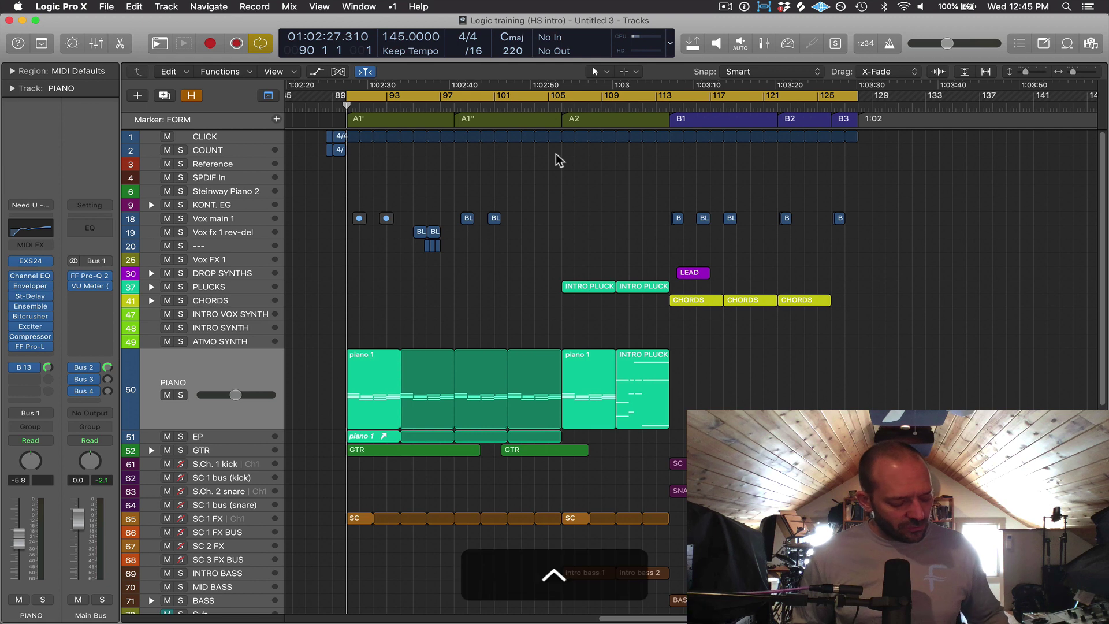
pyautogui.press('ctrl+alt+super+r')
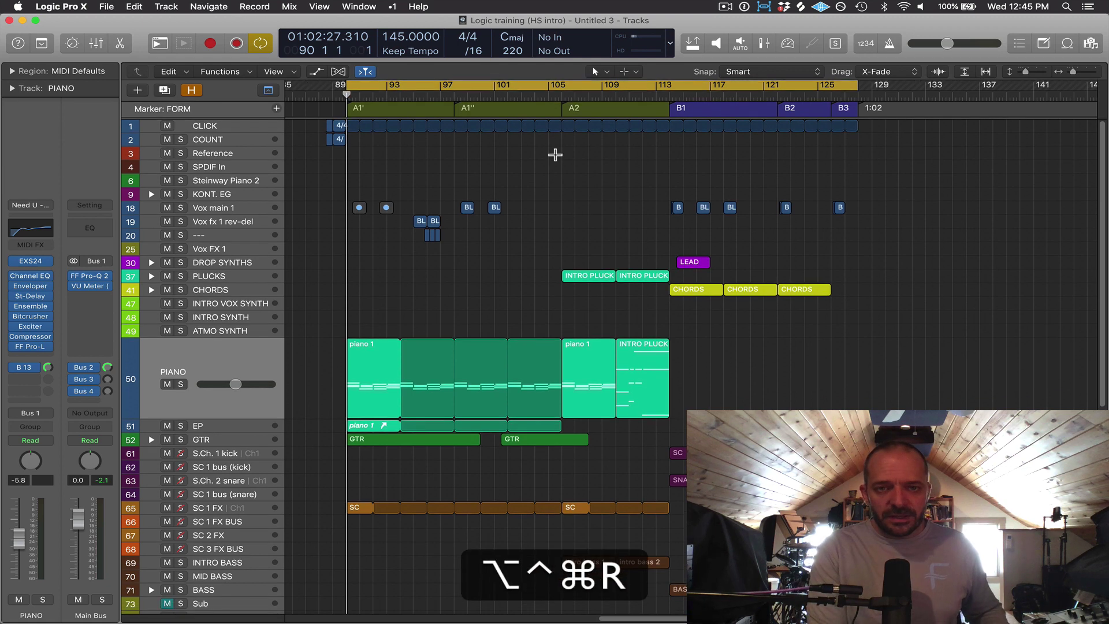
pyautogui.press('ctrl+alt+super+r')
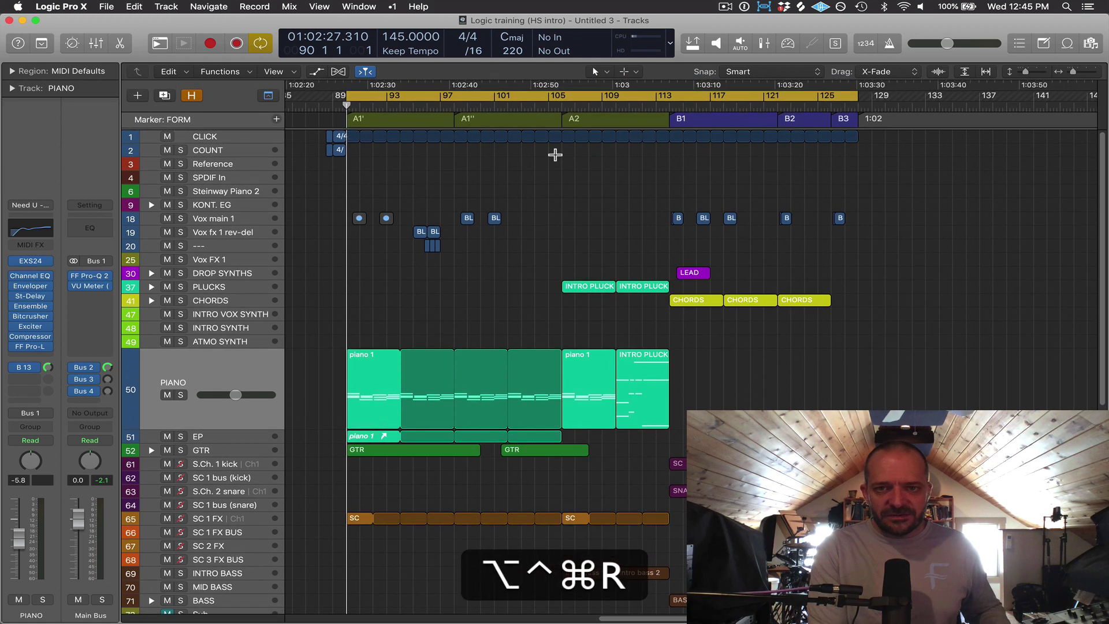
pyautogui.click(592, 96)
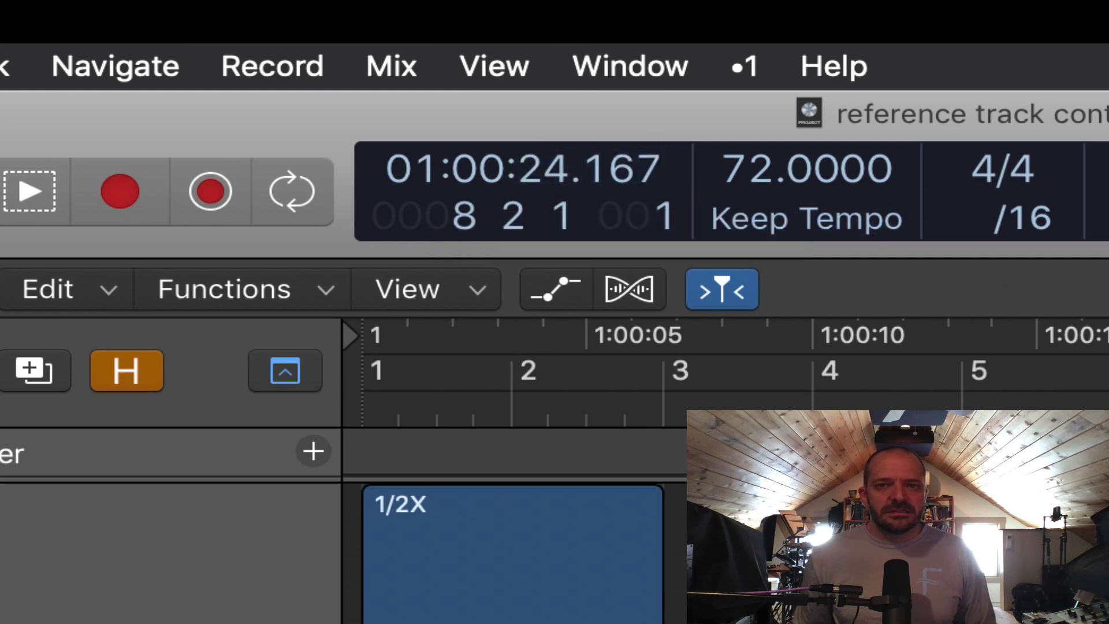
pyautogui.press('Return')
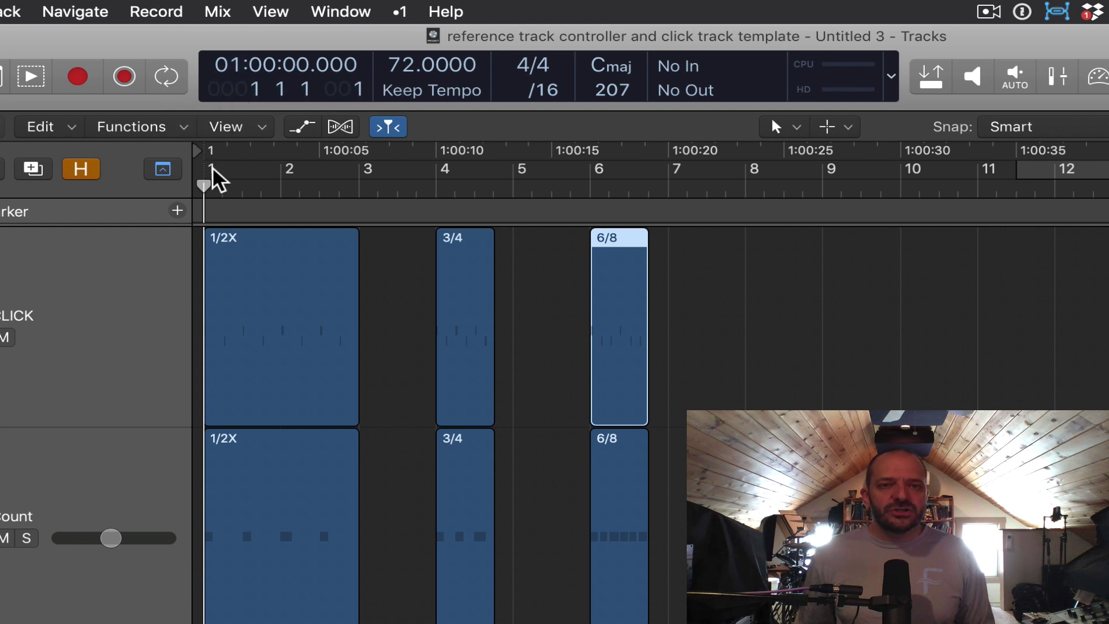
pyautogui.moveTo(204, 184); pyautogui.dragTo(762, 245)
pyautogui.press('space')
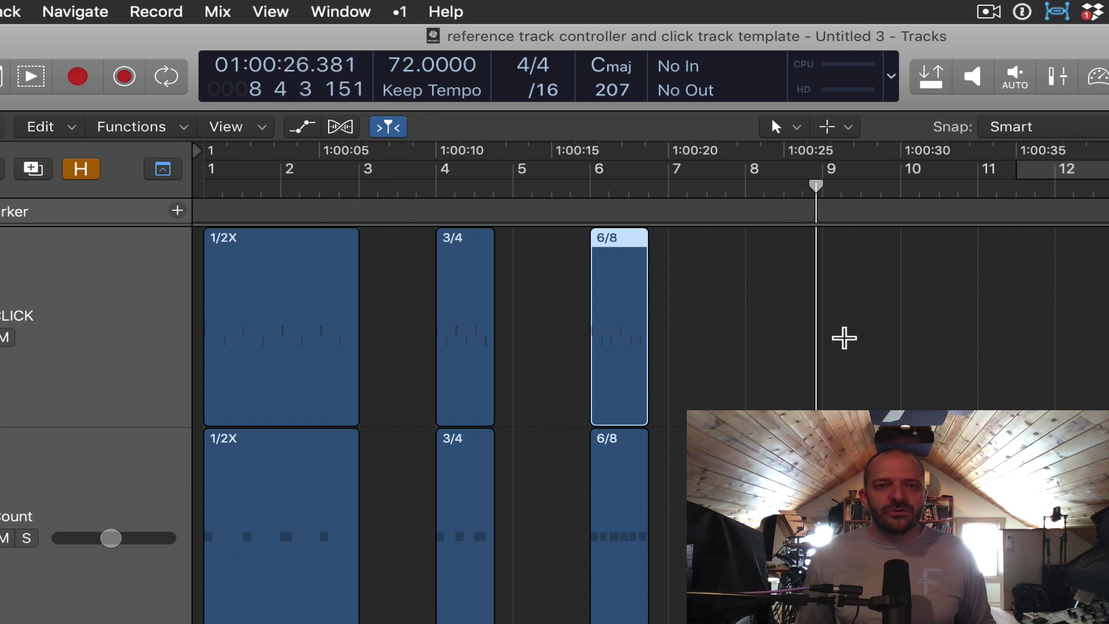
pyautogui.press('space')
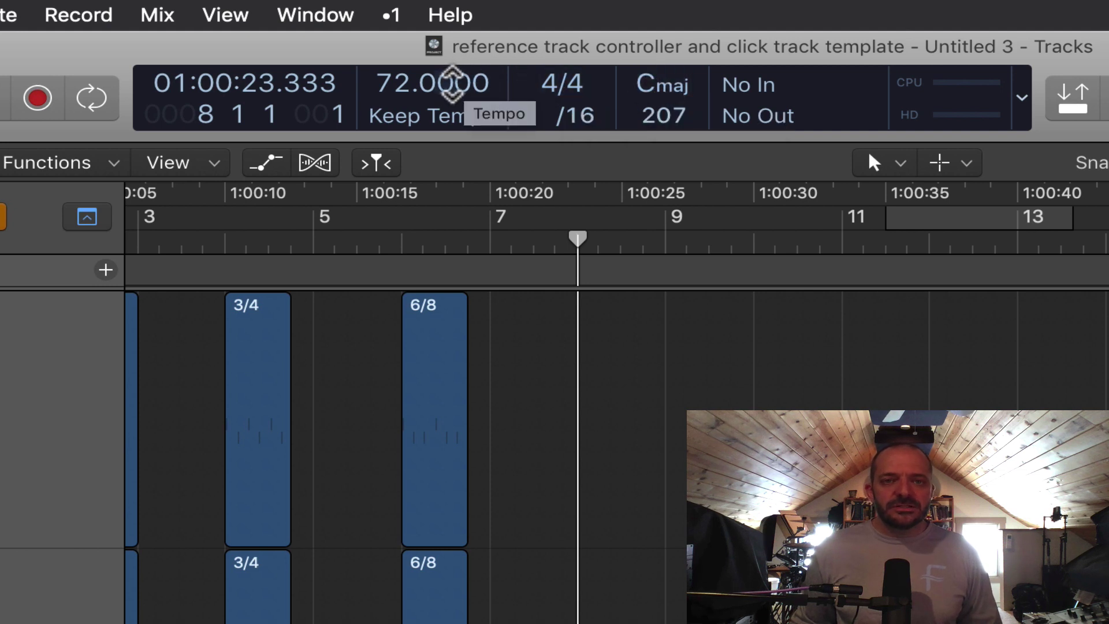
# Step: Set the project tempo to 103 BPM in the LCD
pyautogui.doubleClick(452, 83)
pyautogui.write('103')
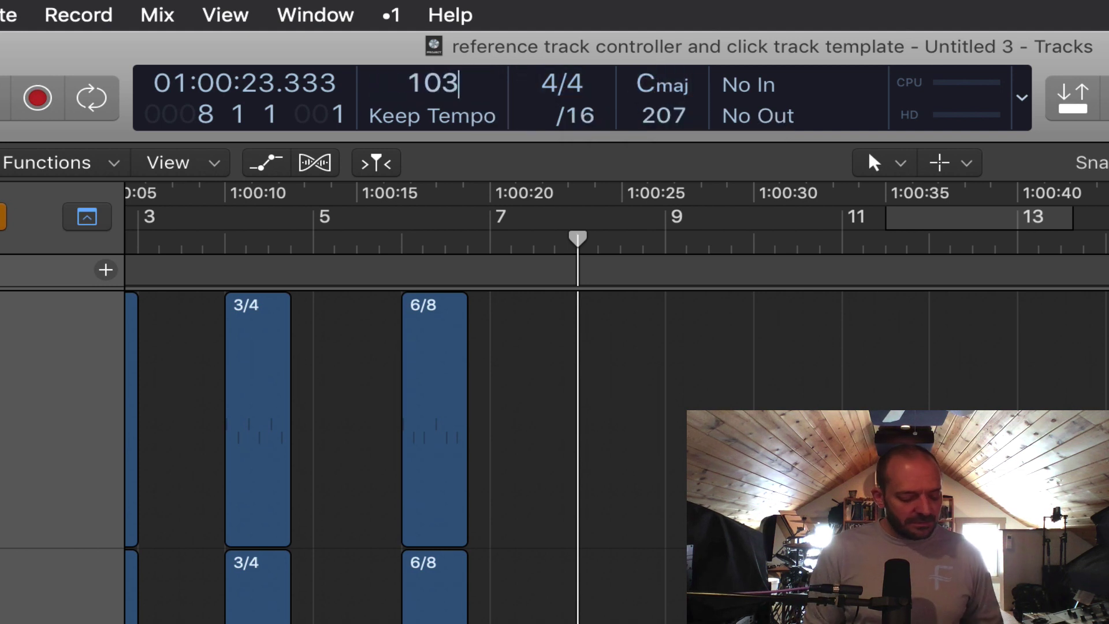
pyautogui.press('Return')
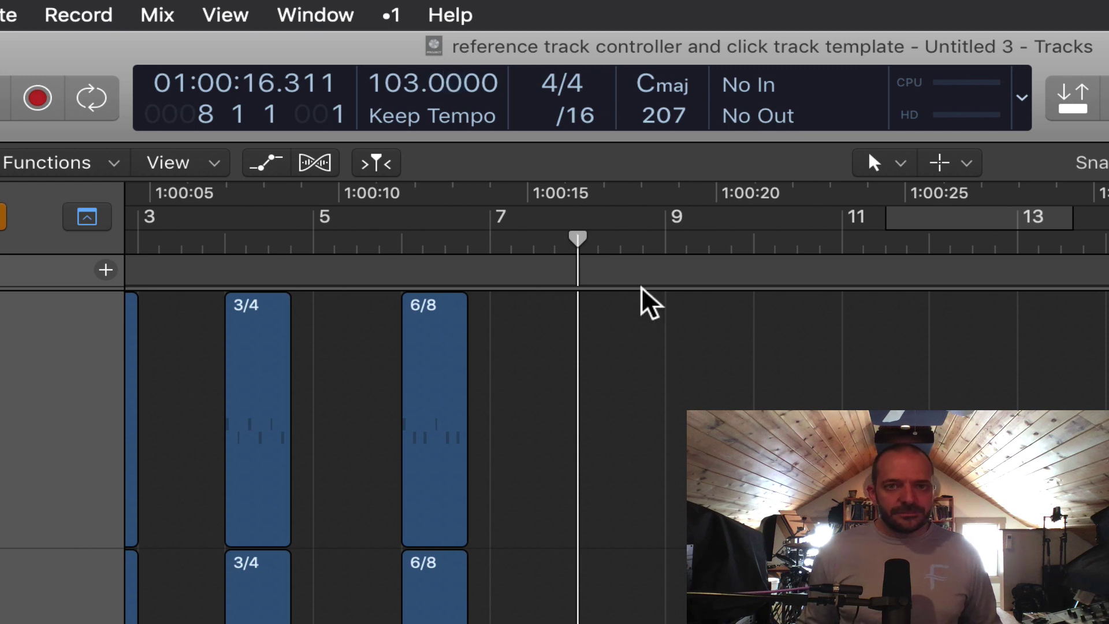
# Step: Set the tempo back to 72 BPM and place the playhead at bar 9
pyautogui.doubleClick(396, 82)
pyautogui.write('72')
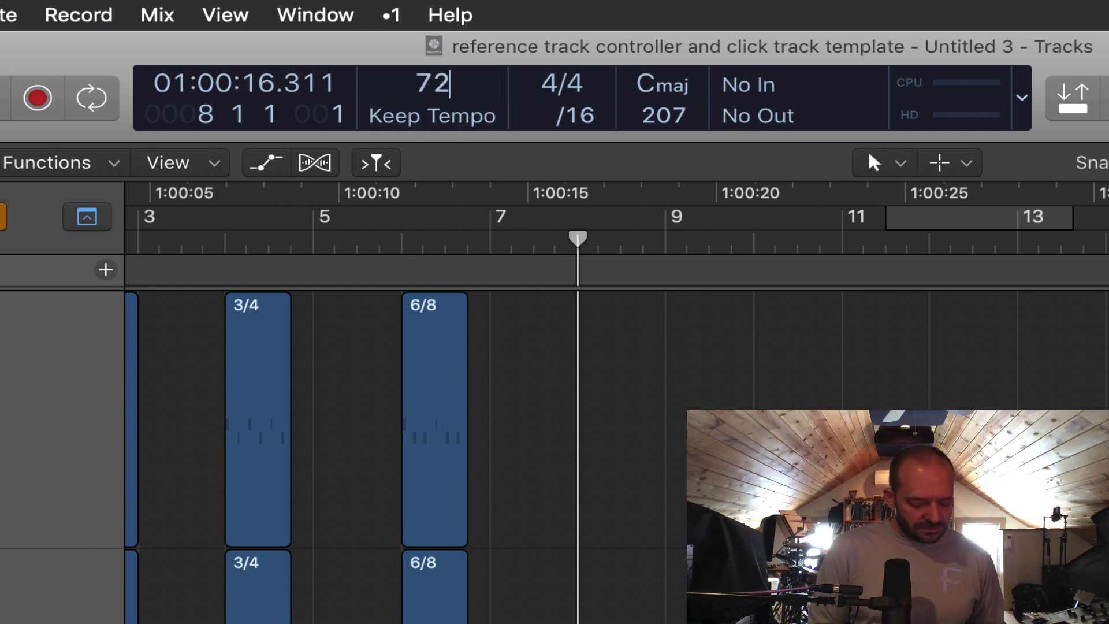
pyautogui.press('Return')
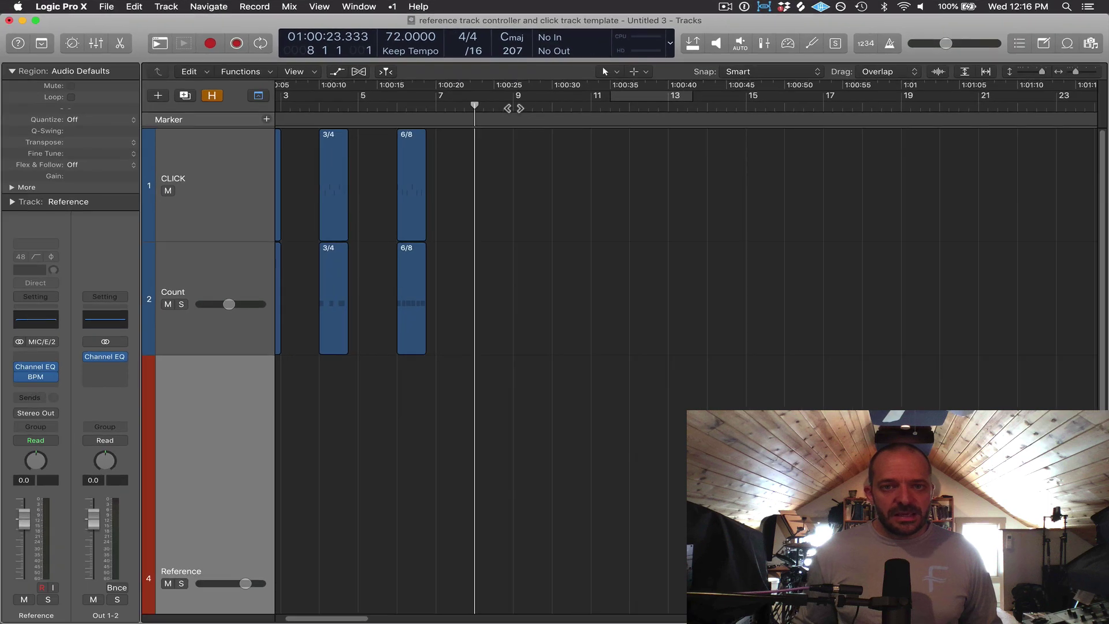
pyautogui.click(591, 177)
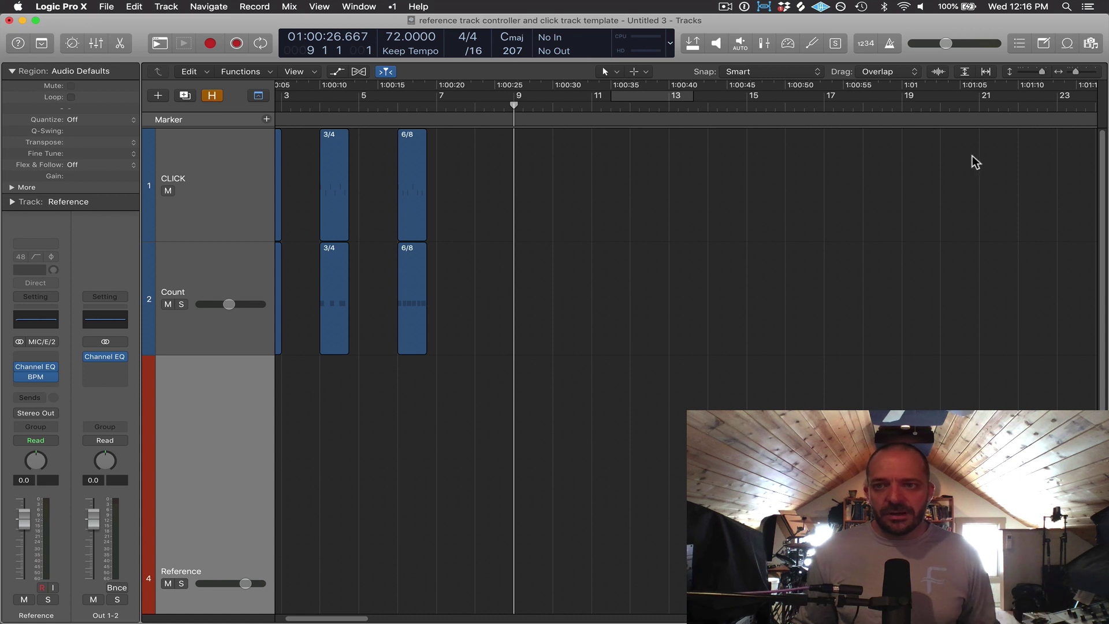
# Step: In the Tempo list editor, add a bar 9 tempo event set to 103 BPM
pyautogui.click(1021, 46)
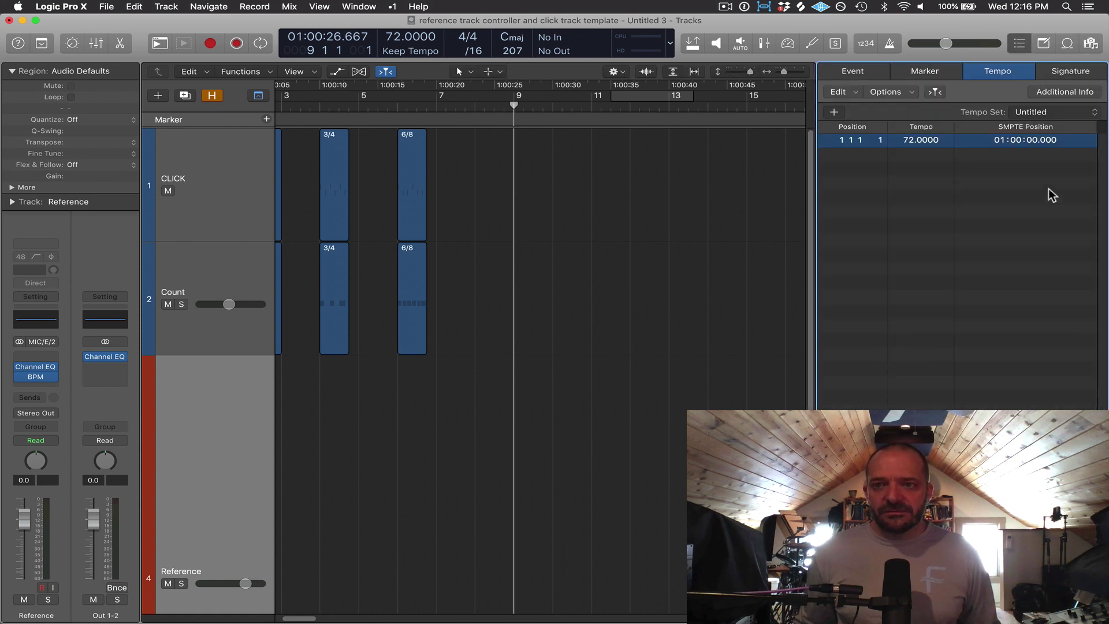
pyautogui.click(834, 113)
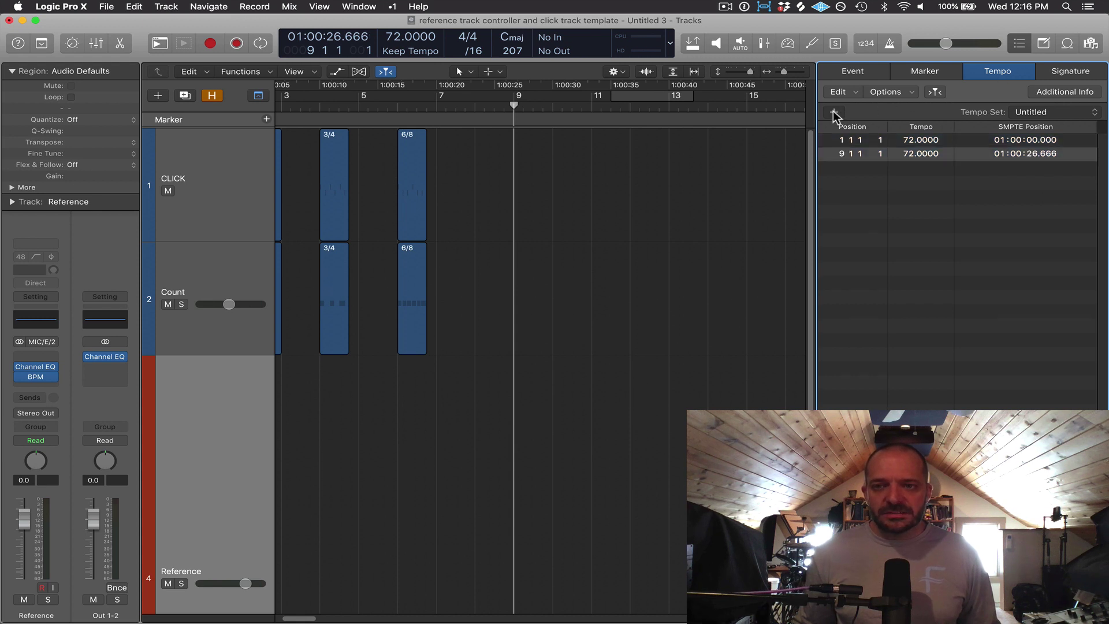
pyautogui.doubleClick(918, 155)
pyautogui.write('10')
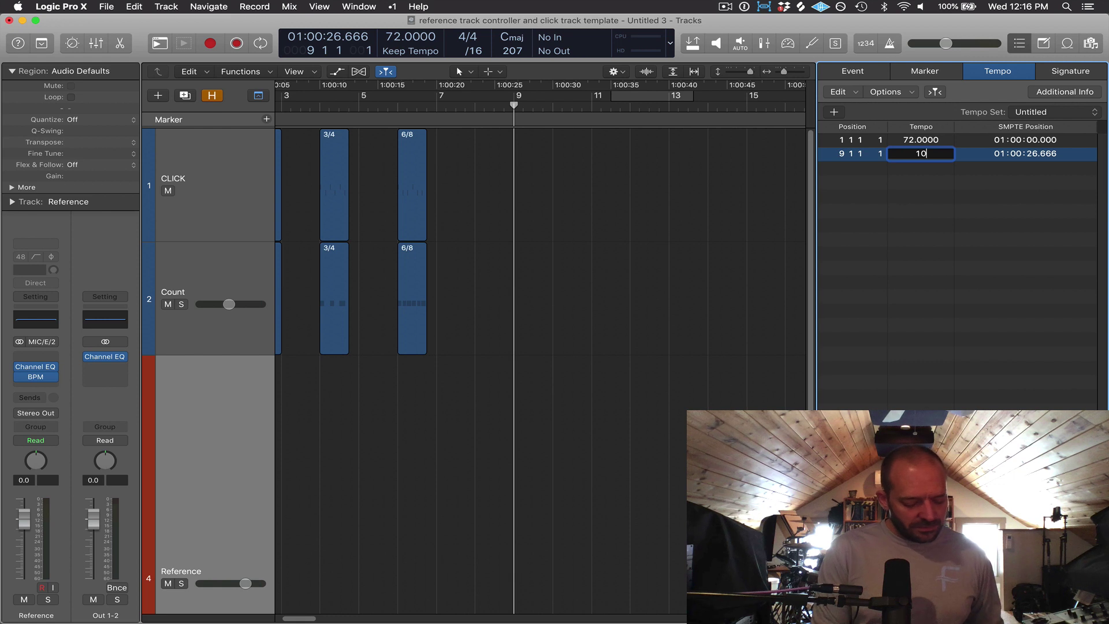
pyautogui.write('3')
pyautogui.press('Return')
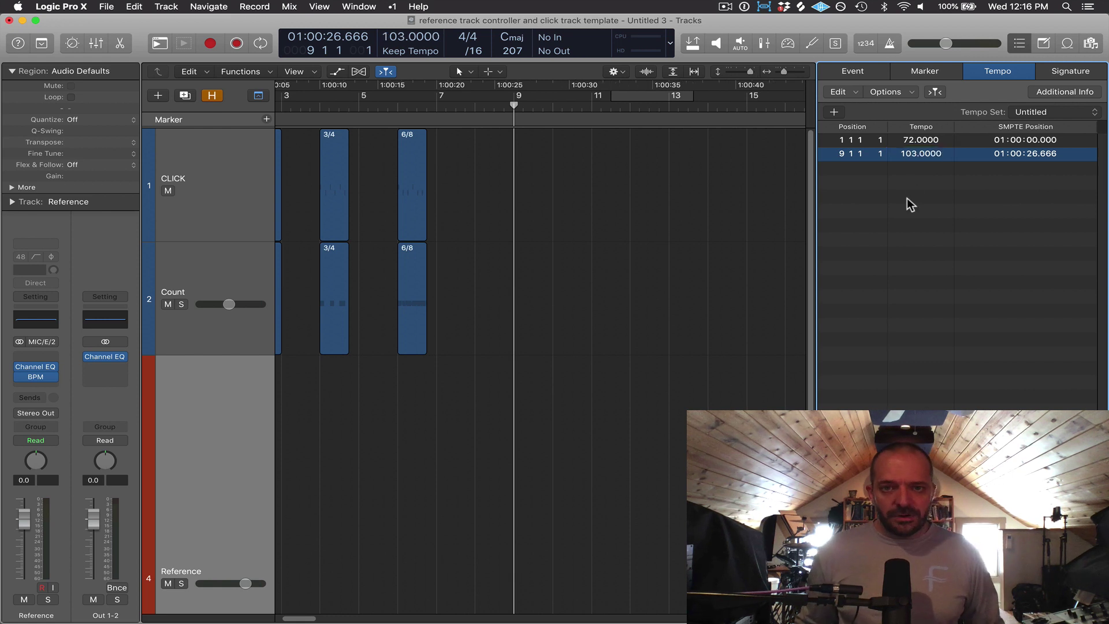
pyautogui.click(582, 144)
pyautogui.hscroll(-2, 581, 144)
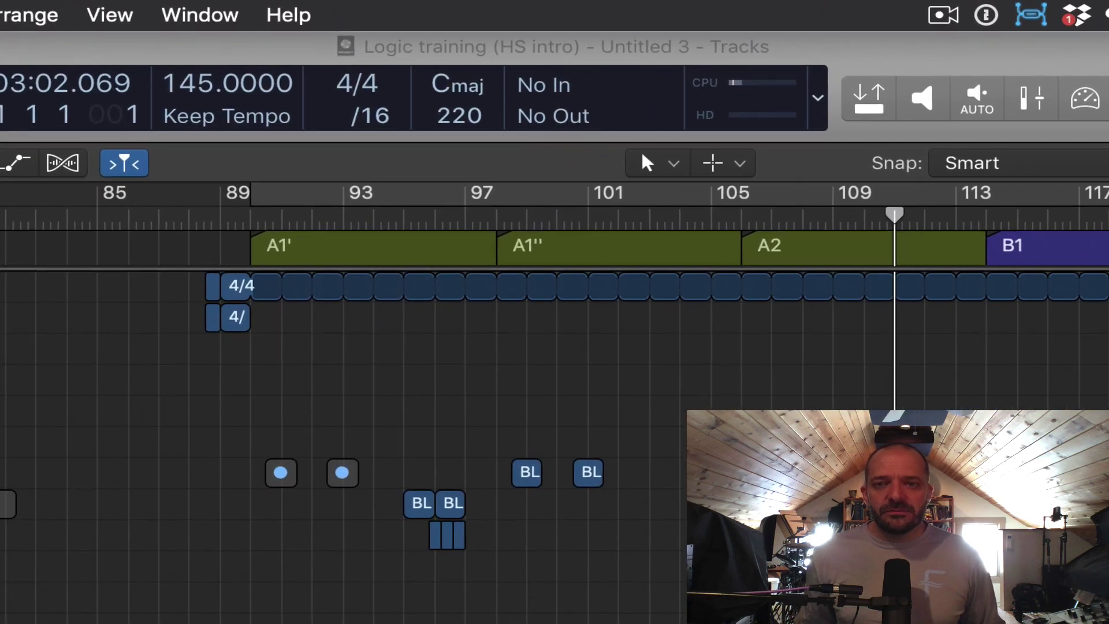
# Step: Switch back to the click-track template project window with Cmd-Tab
pyautogui.press('super+Tab')
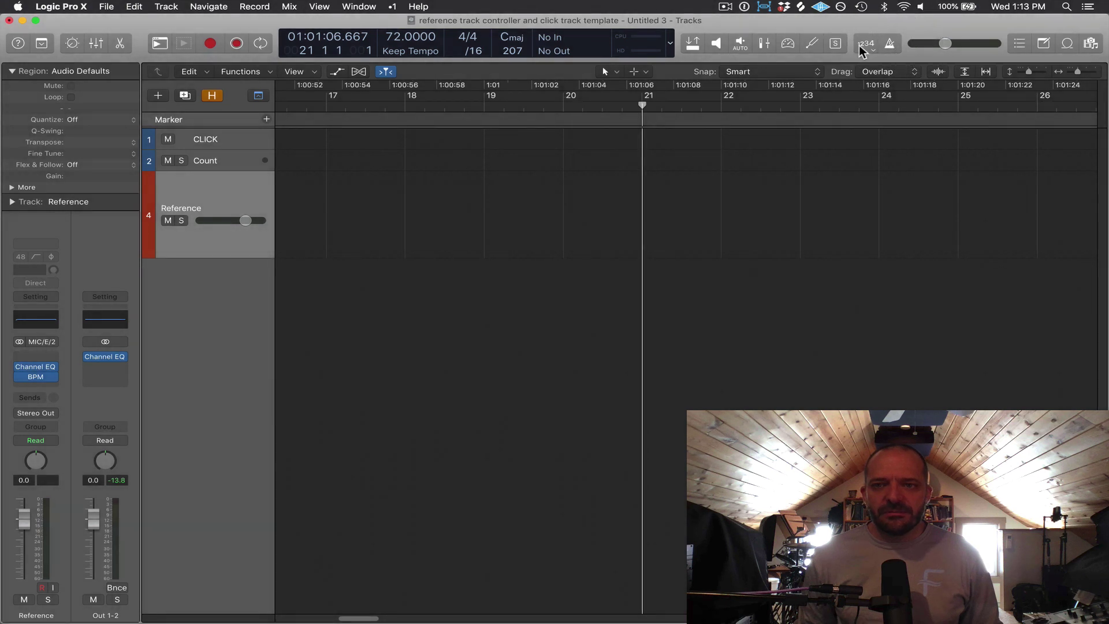
# Step: Enable the metronome, then uncheck Click While Playing and check Click While Recording
pyautogui.click(892, 44)
pyautogui.press('space')
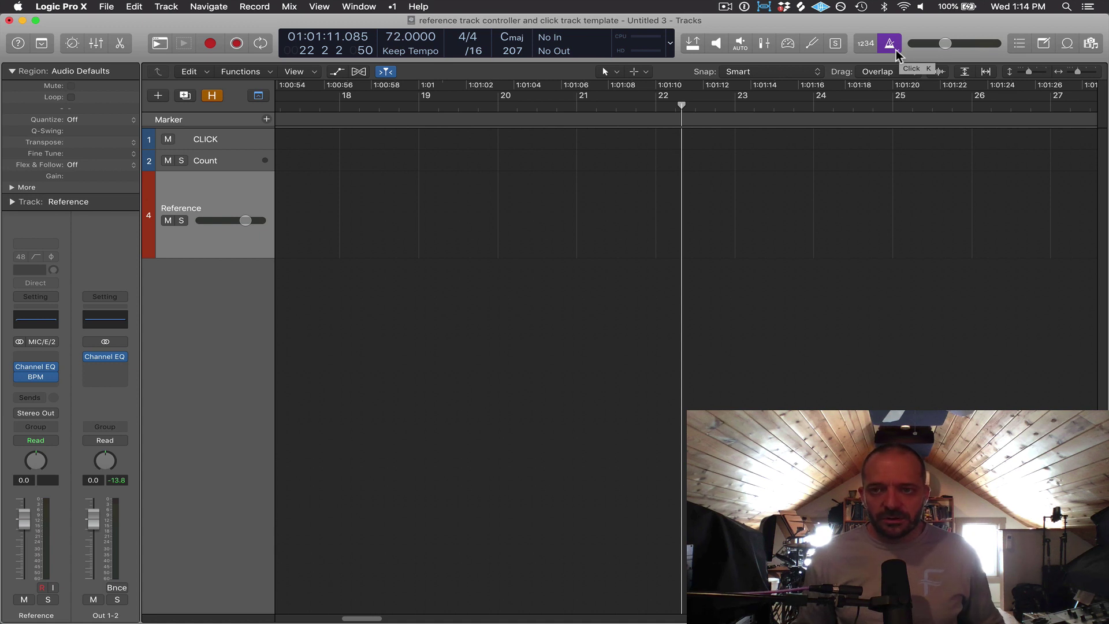
pyautogui.rightClick(898, 50)
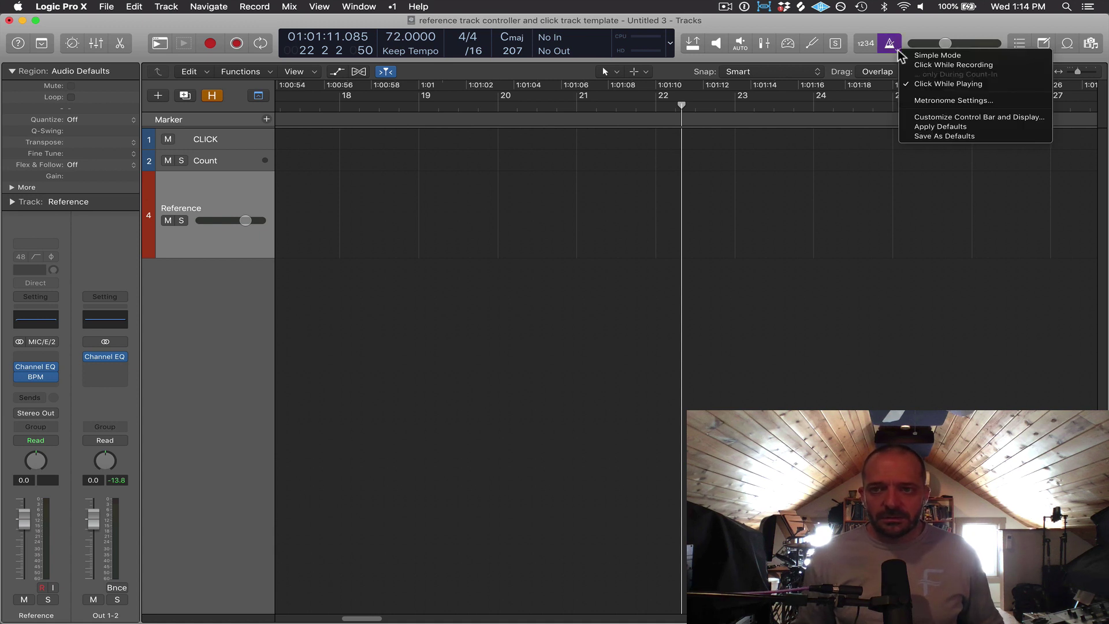
pyautogui.click(969, 87)
pyautogui.rightClick(890, 44)
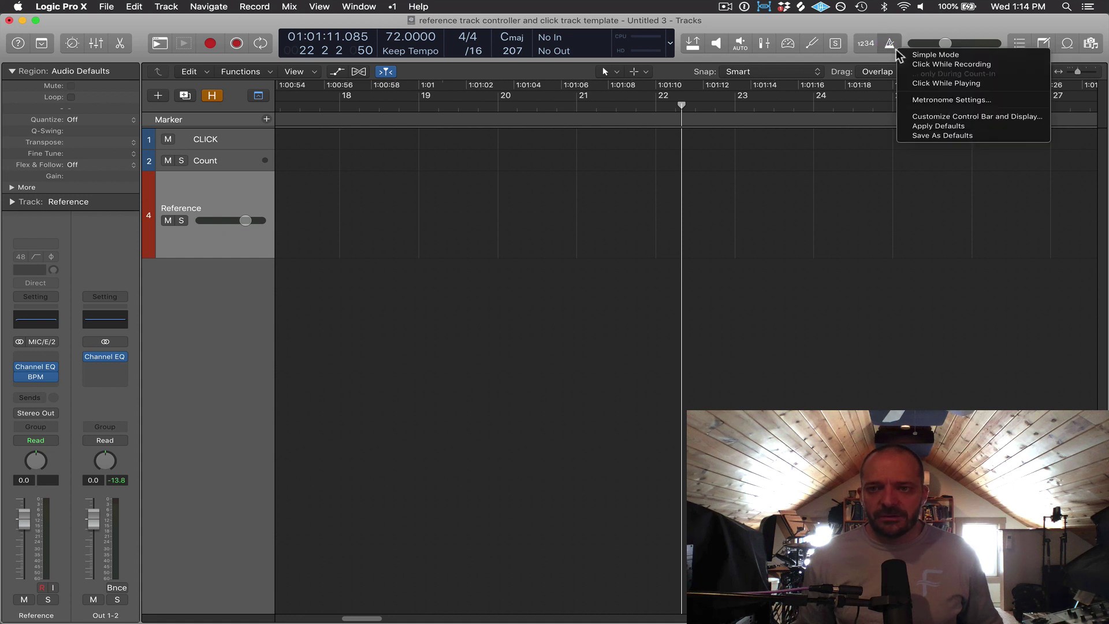
pyautogui.click(945, 66)
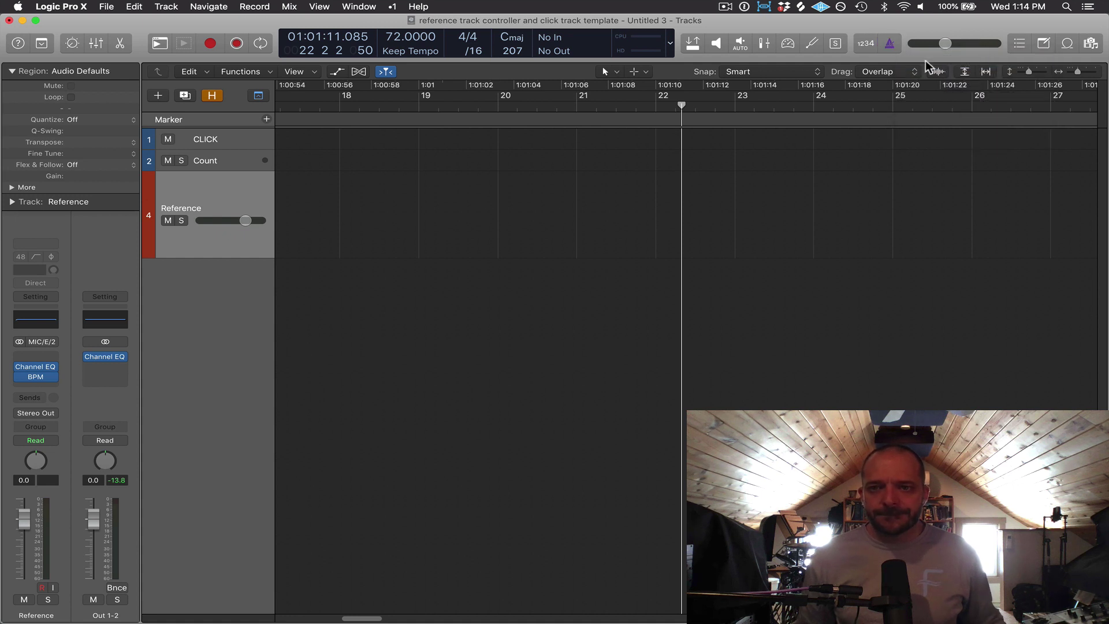
# Step: Enable Count In, record from the start of bar 22, and set master volume to -1.0 dB
pyautogui.click(866, 46)
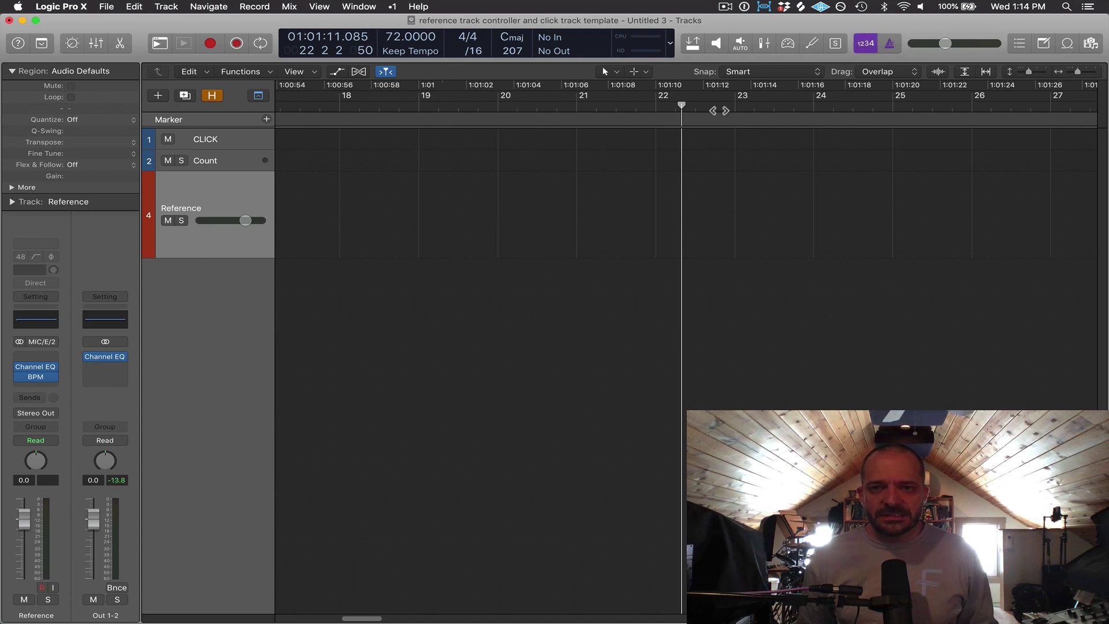
pyautogui.click(658, 107)
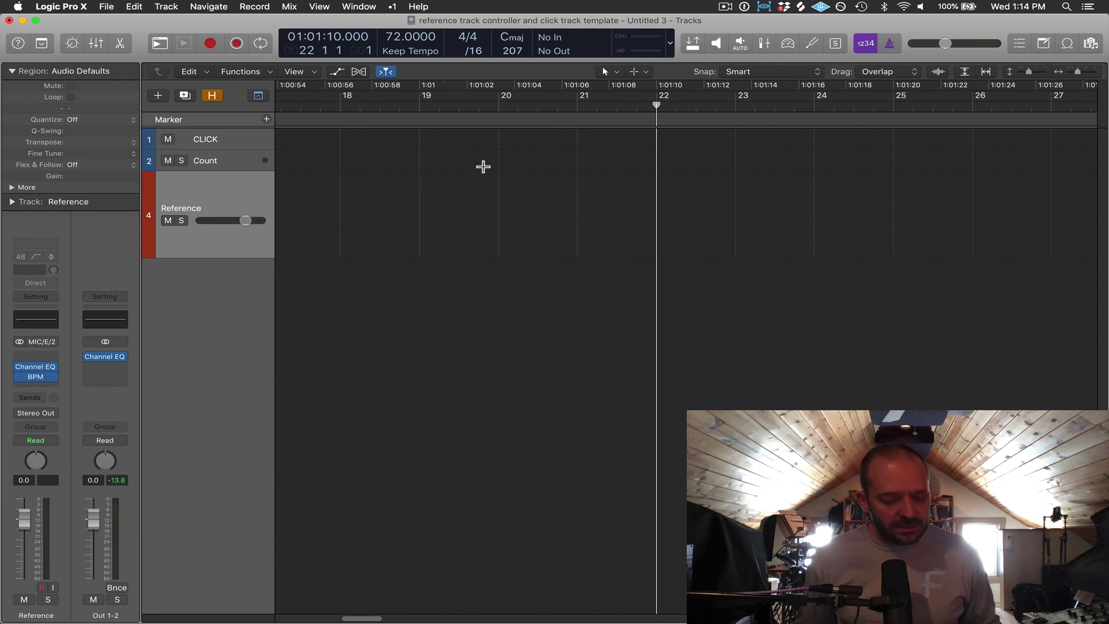
pyautogui.press('r')
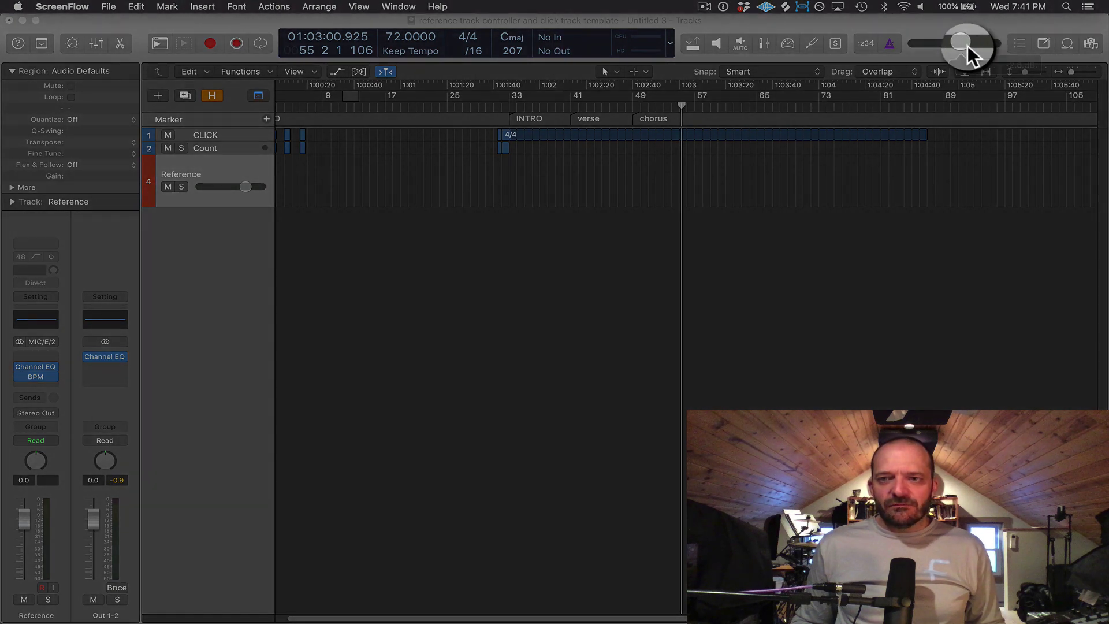
pyautogui.moveTo(966, 47); pyautogui.dragTo(937, 43)
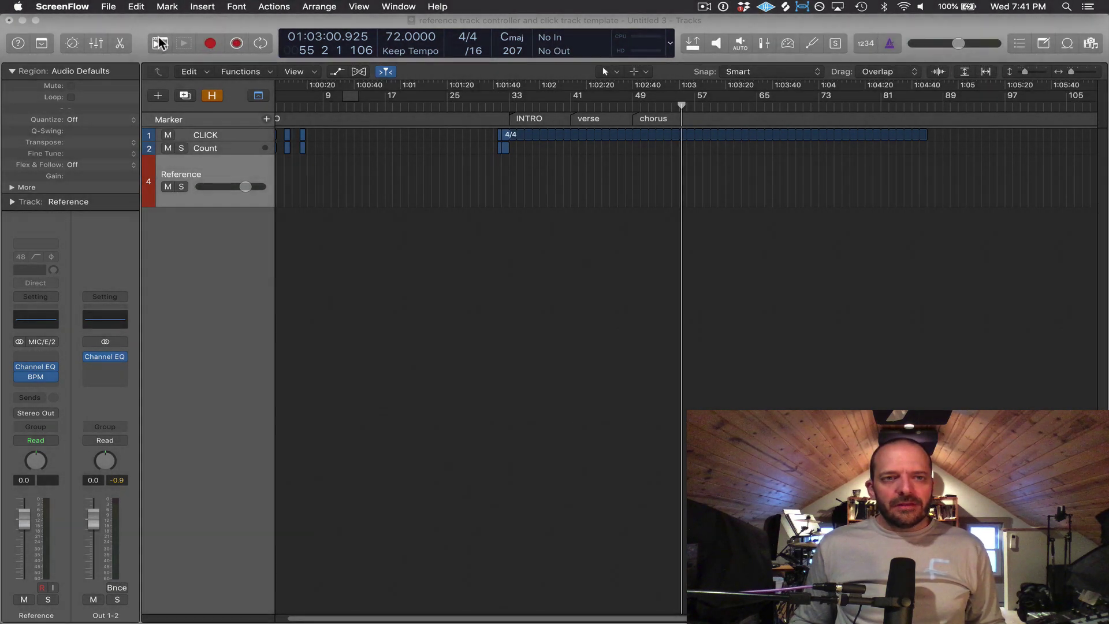
# Step: Check the Master fader in the Mixer, then set the control-bar Master Volume to -8.3 dB
pyautogui.click(97, 44)
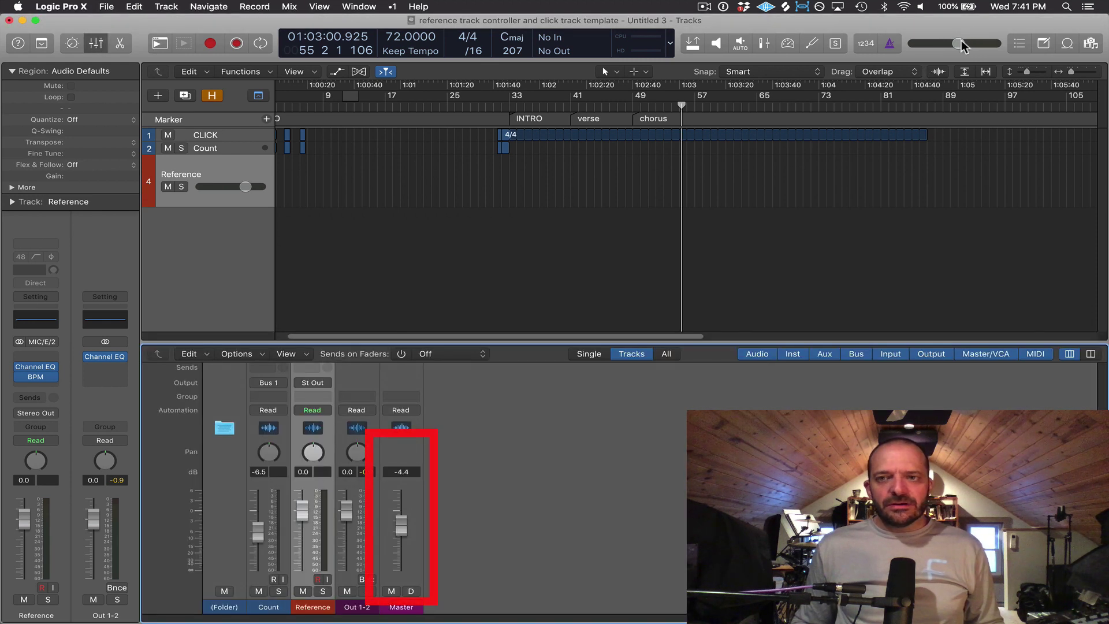
pyautogui.moveTo(961, 43)
pyautogui.mouseDown()
pyautogui.moveTo(932, 40)
pyautogui.moveTo(961, 44)
pyautogui.mouseUp()
pyautogui.click(95, 44)
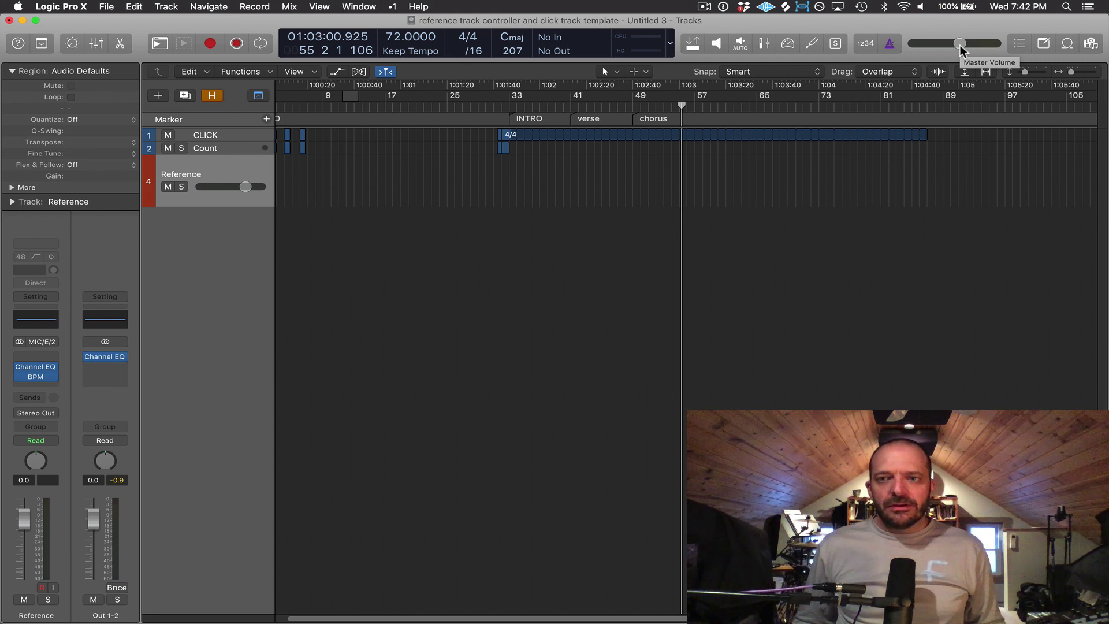
pyautogui.moveTo(961, 44); pyautogui.dragTo(926, 42)
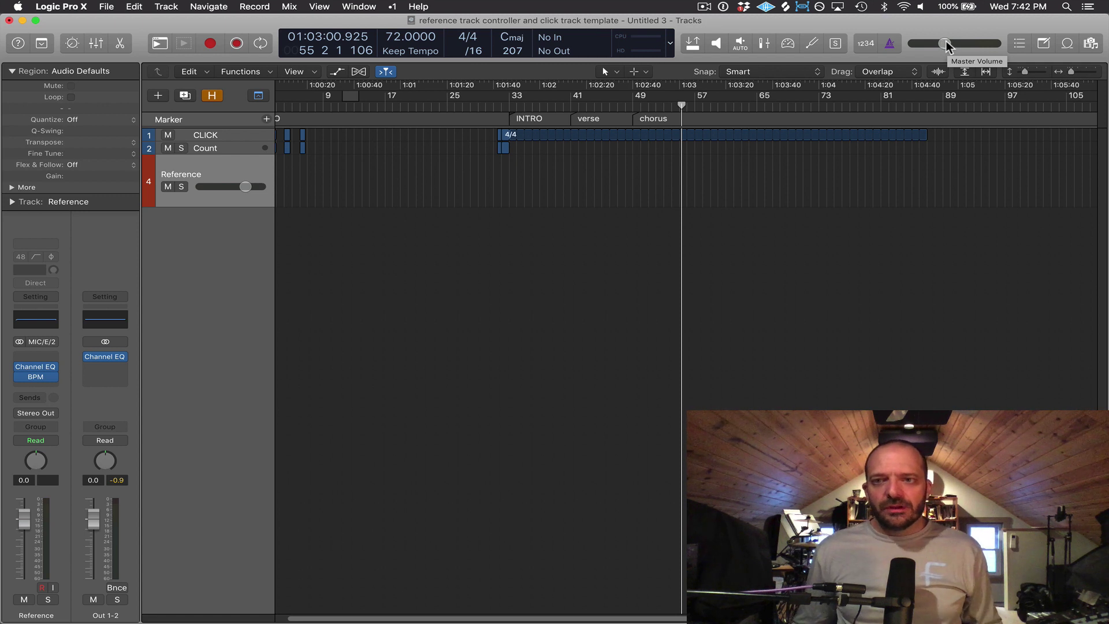
pyautogui.moveTo(945, 42)
pyautogui.mouseDown()
pyautogui.moveTo(982, 43)
pyautogui.moveTo(955, 42)
pyautogui.mouseUp()
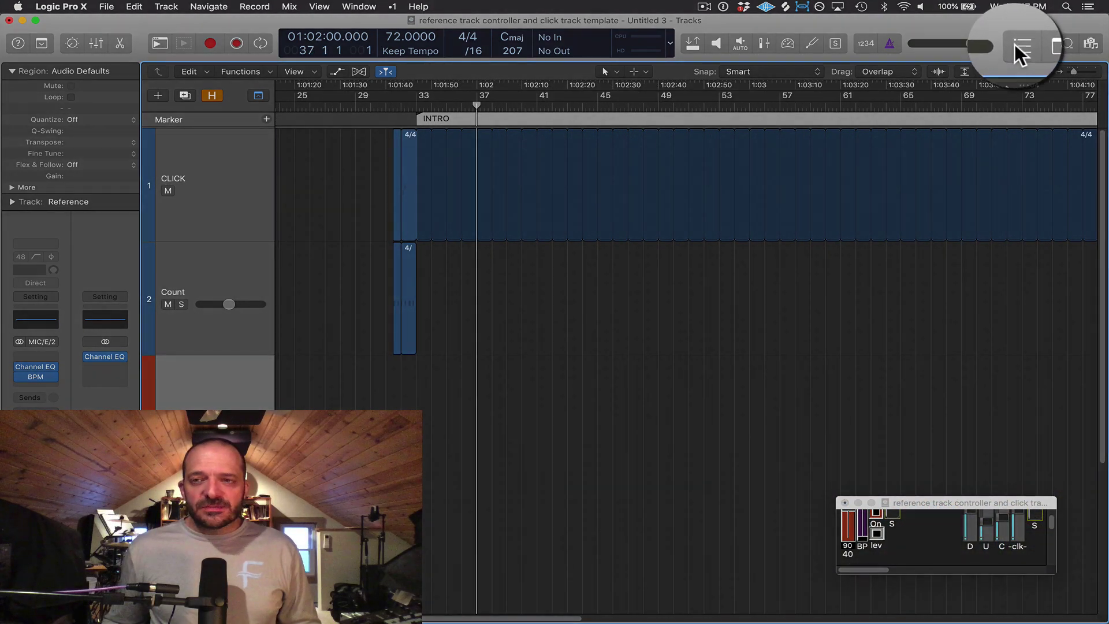
# Step: Open the List Editors and move through the Tempo and Signature lists to the Marker list
pyautogui.click(1019, 44)
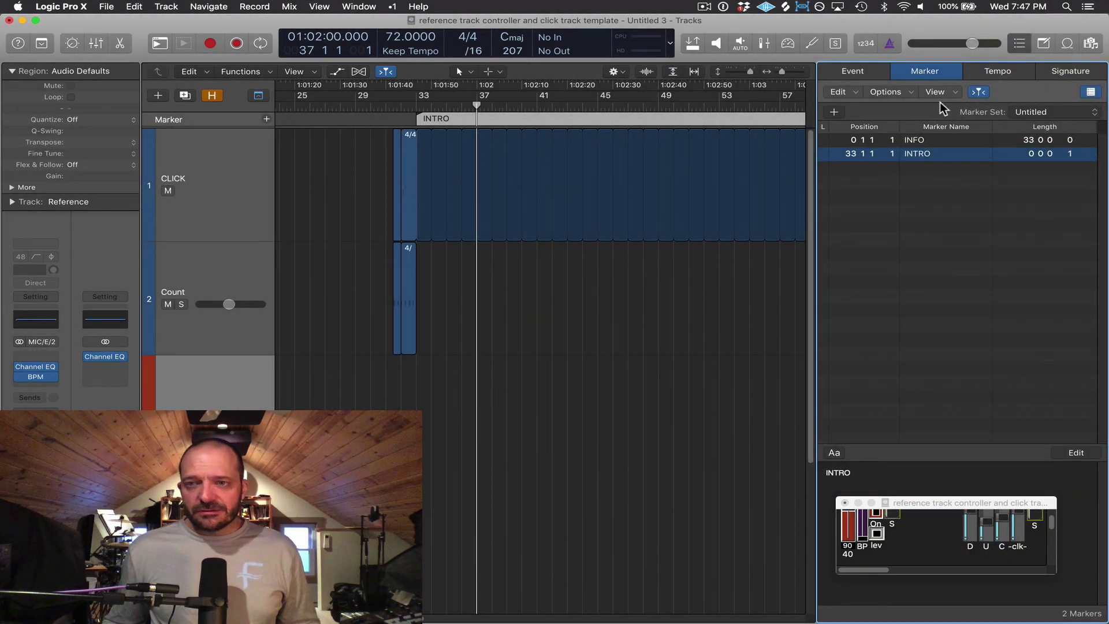
pyautogui.click(999, 72)
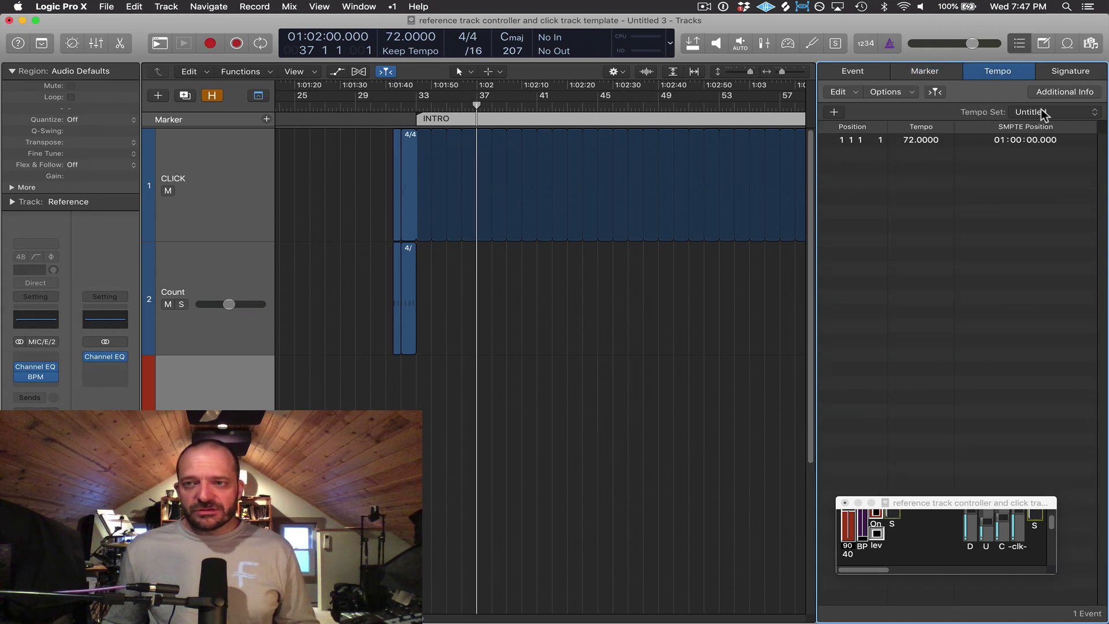
pyautogui.click(1070, 74)
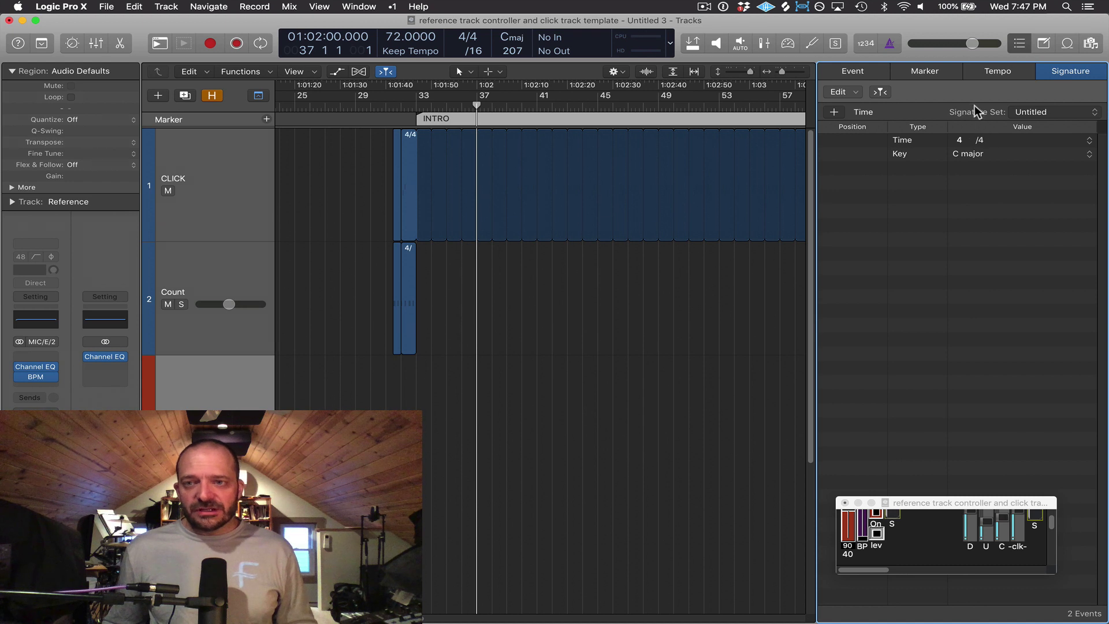
pyautogui.click(929, 74)
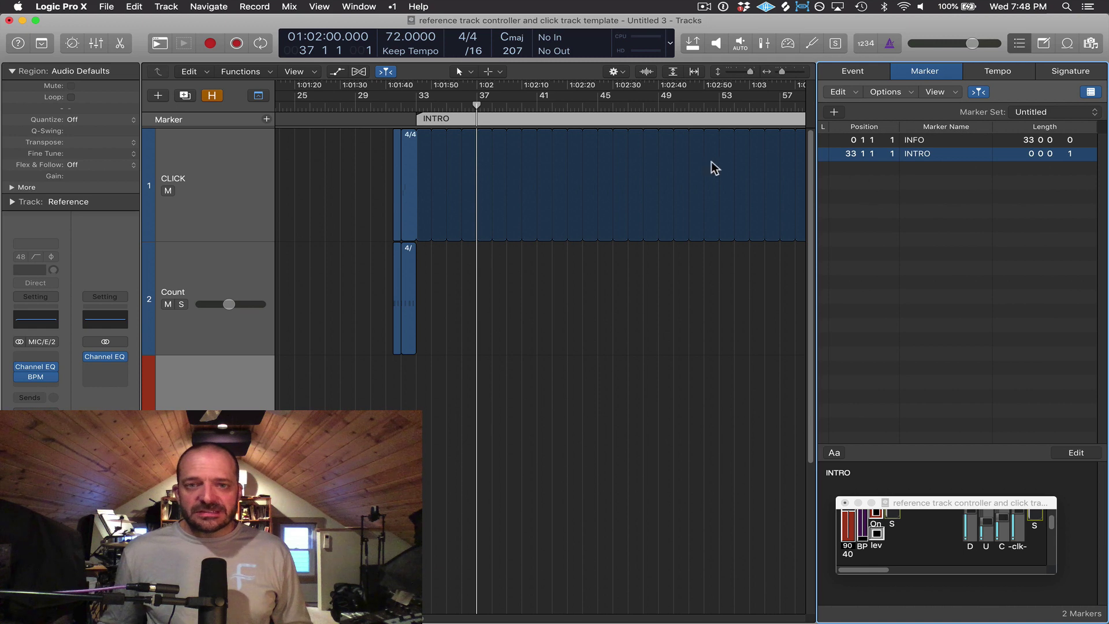
# Step: Add a marker at bar 37 named 'verse', then close the marker list
pyautogui.moveTo(475, 110)
pyautogui.mouseDown()
pyautogui.moveTo(461, 110)
pyautogui.moveTo(475, 110)
pyautogui.mouseUp()
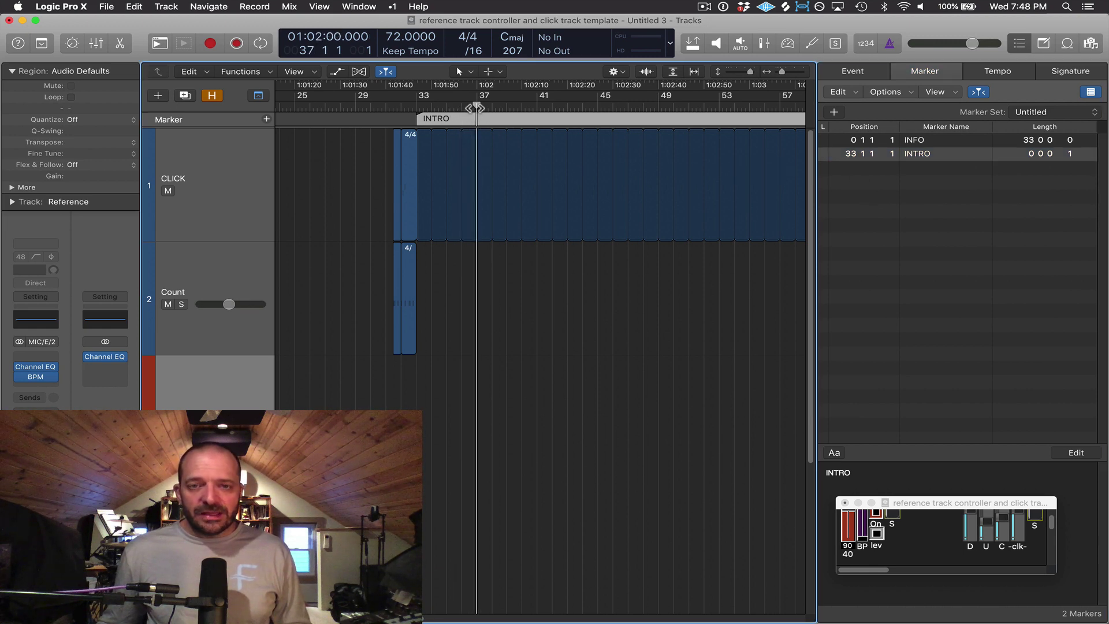
pyautogui.click(834, 112)
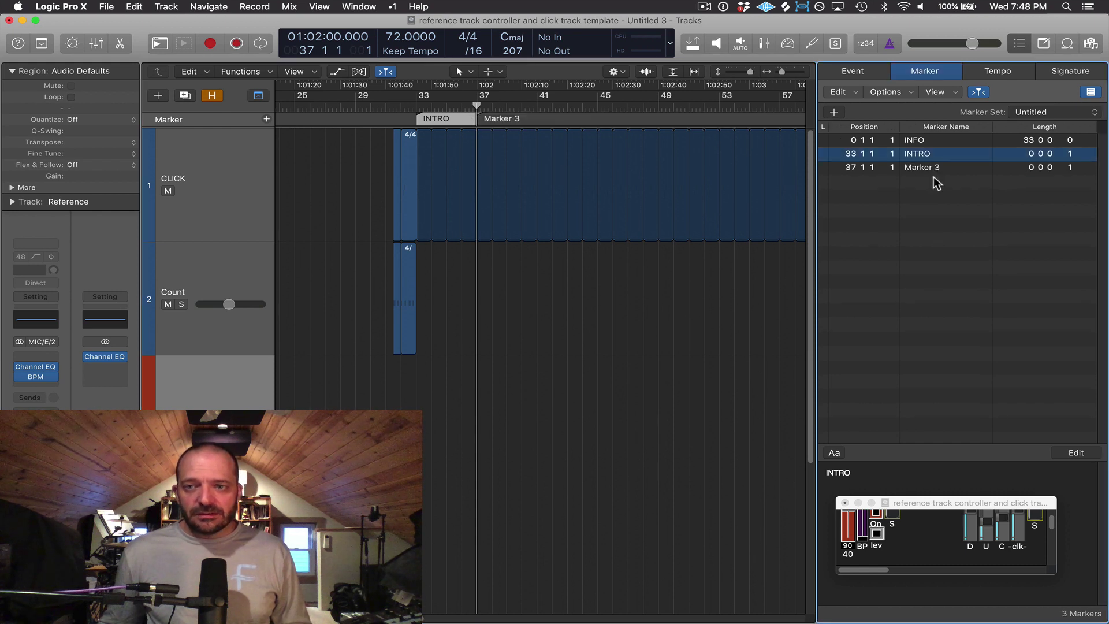
pyautogui.click(934, 172)
pyautogui.click(873, 483)
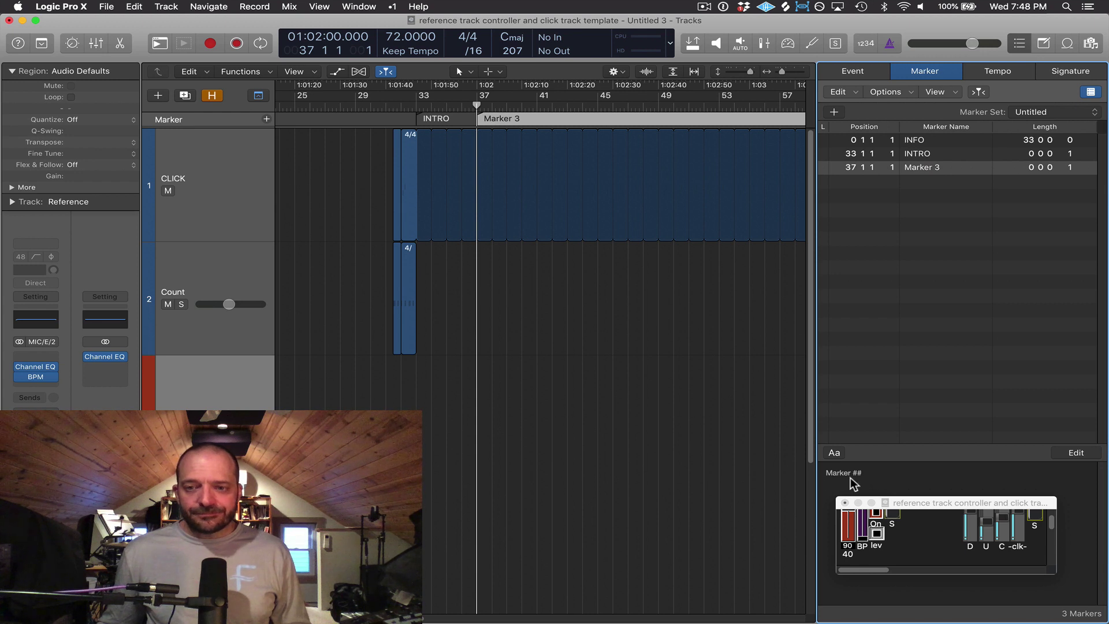
pyautogui.tripleClick(850, 479)
pyautogui.write('verse')
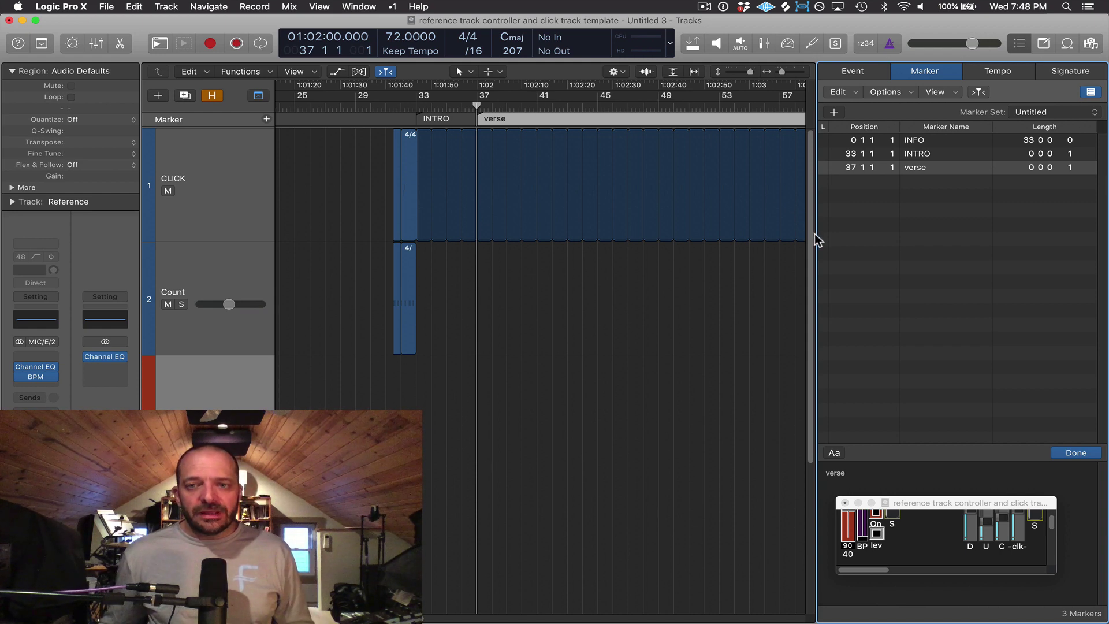
pyautogui.moveTo(813, 236); pyautogui.dragTo(1007, 240)
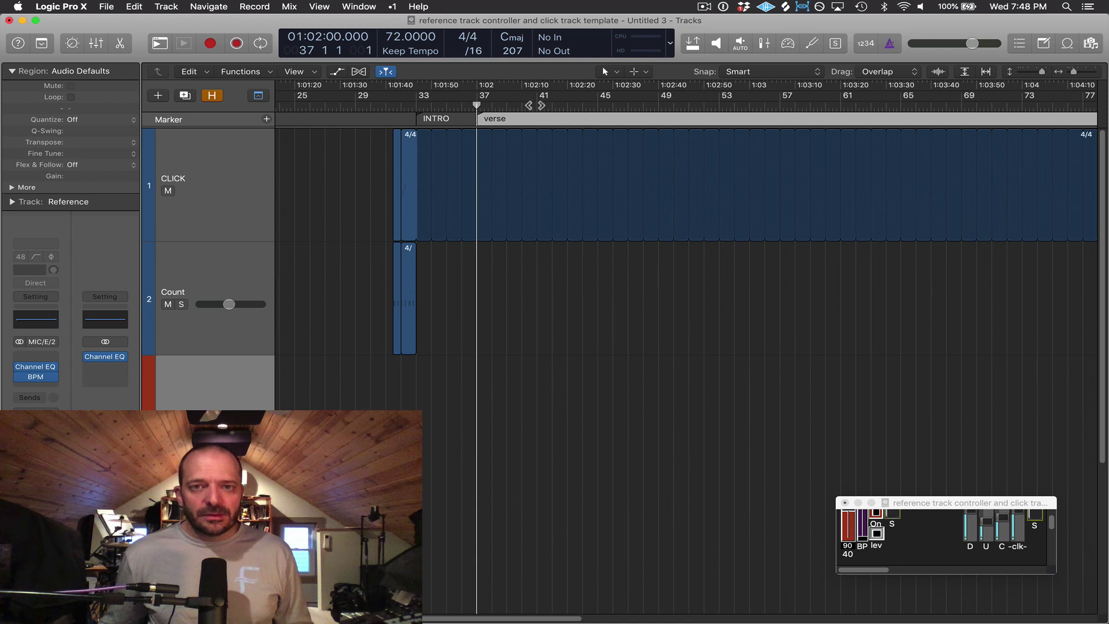
# Step: Add a 'chorus' marker at bar 41, then view the project and track notes in the Note Pad
pyautogui.click(537, 105)
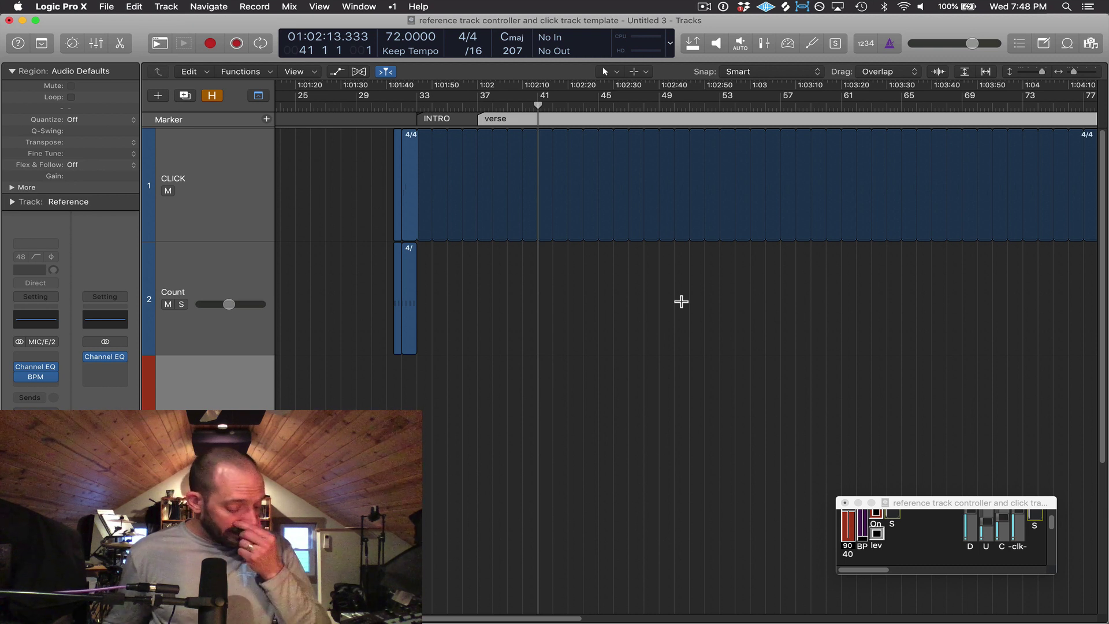
pyautogui.press('alt')
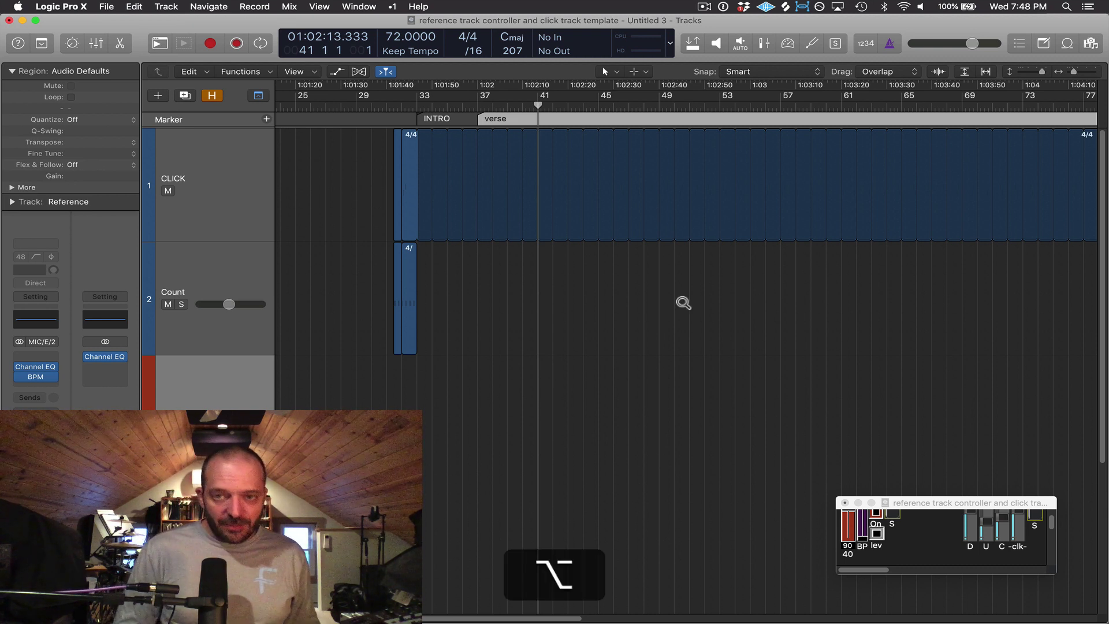
pyautogui.hotkey('alt', "'")
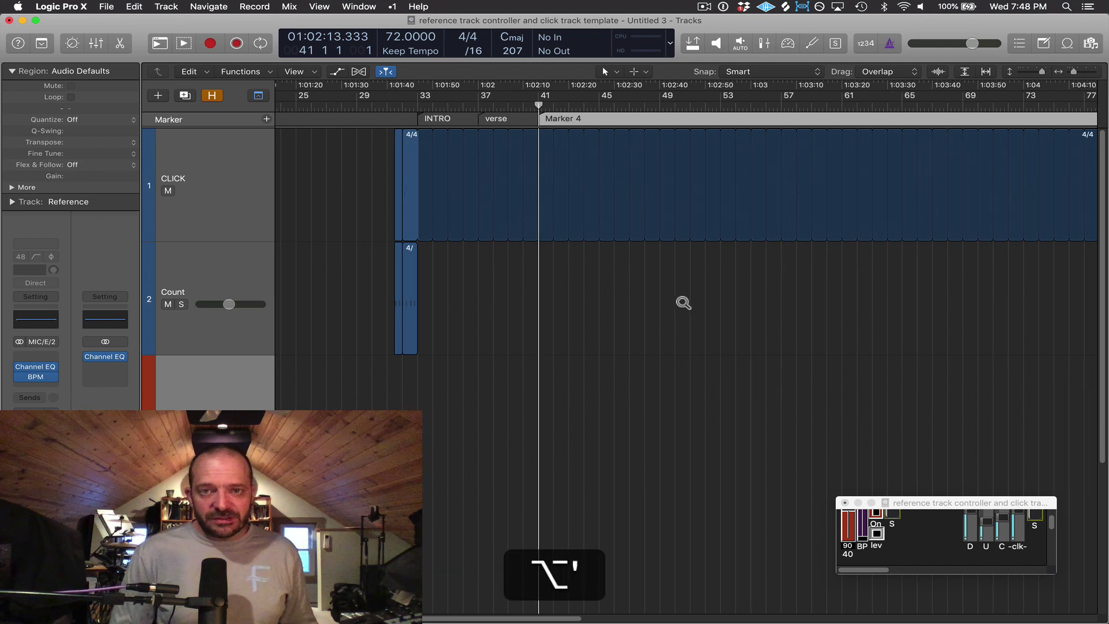
pyautogui.doubleClick(603, 120)
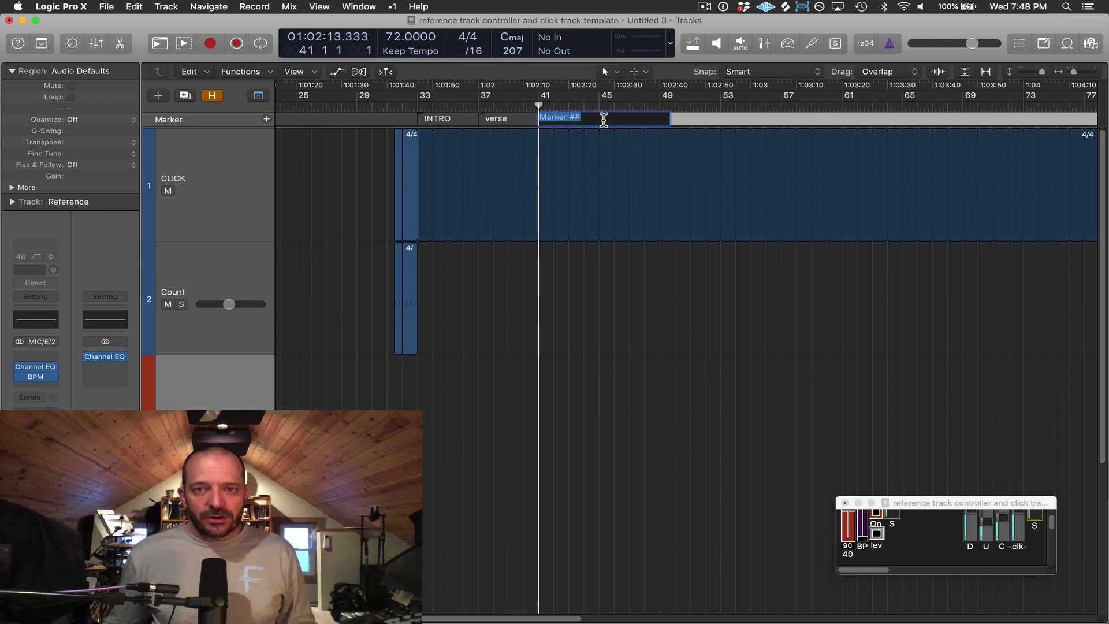
pyautogui.write('chorus')
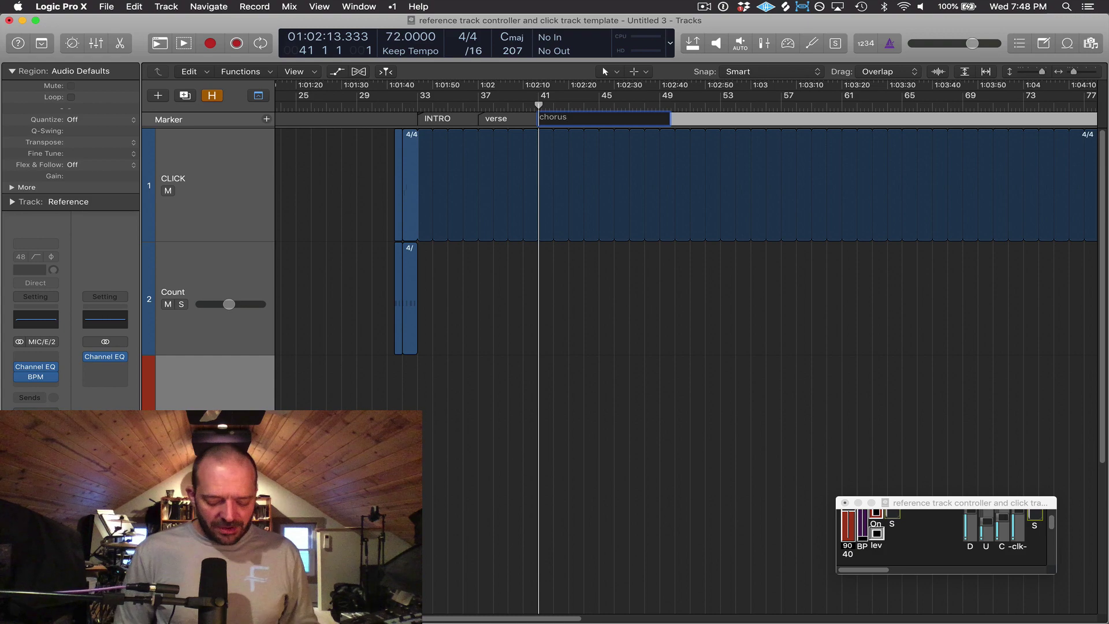
pyautogui.press('Return')
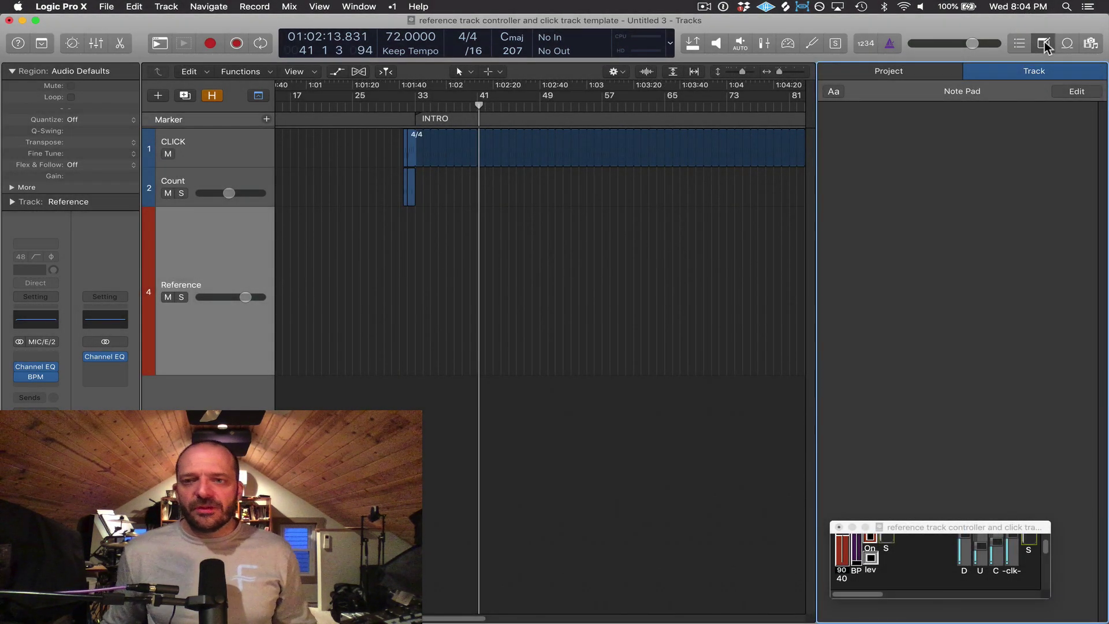
pyautogui.click(909, 75)
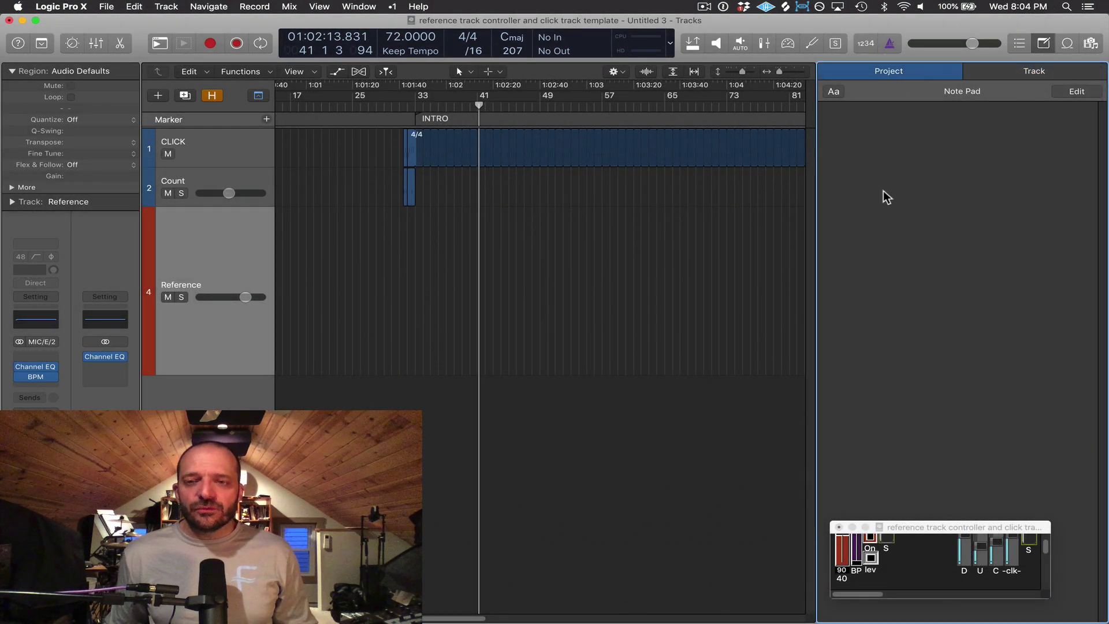
pyautogui.click(1037, 73)
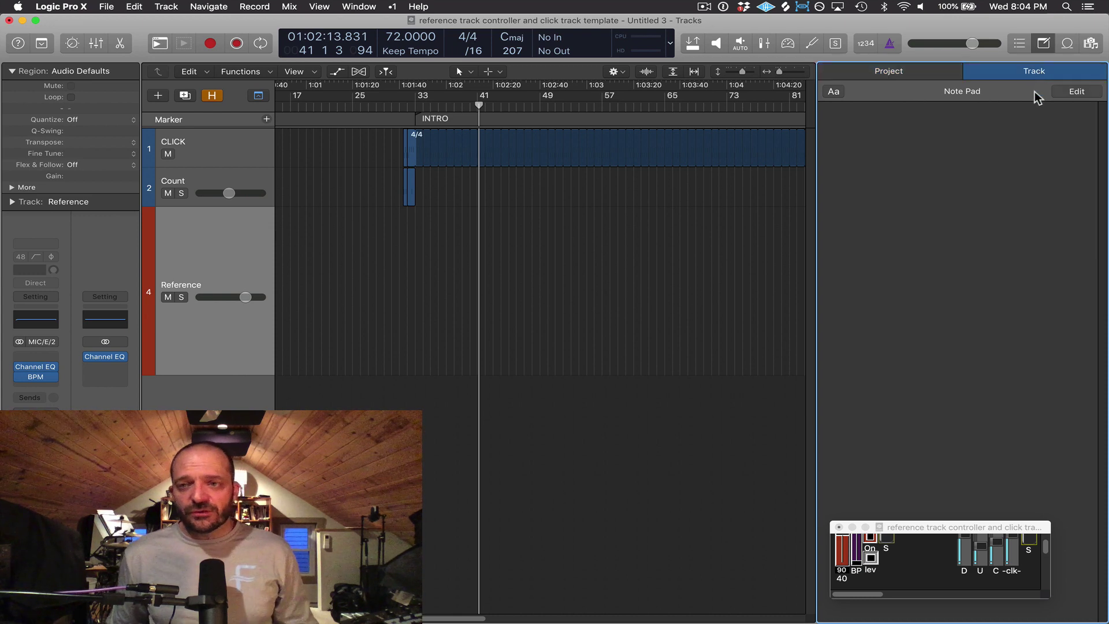
# Step: Preview the 100_AGt_ADo7_027a_BM046 loop in the Loop Browser and drag it toward the Reference track
pyautogui.click(1067, 44)
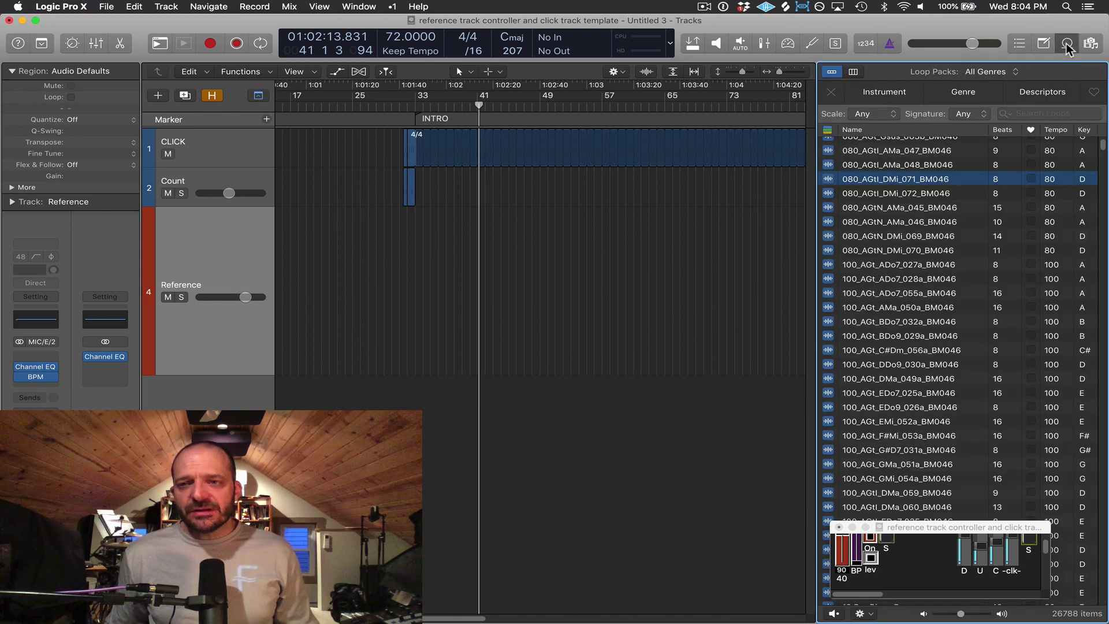
pyautogui.click(909, 268)
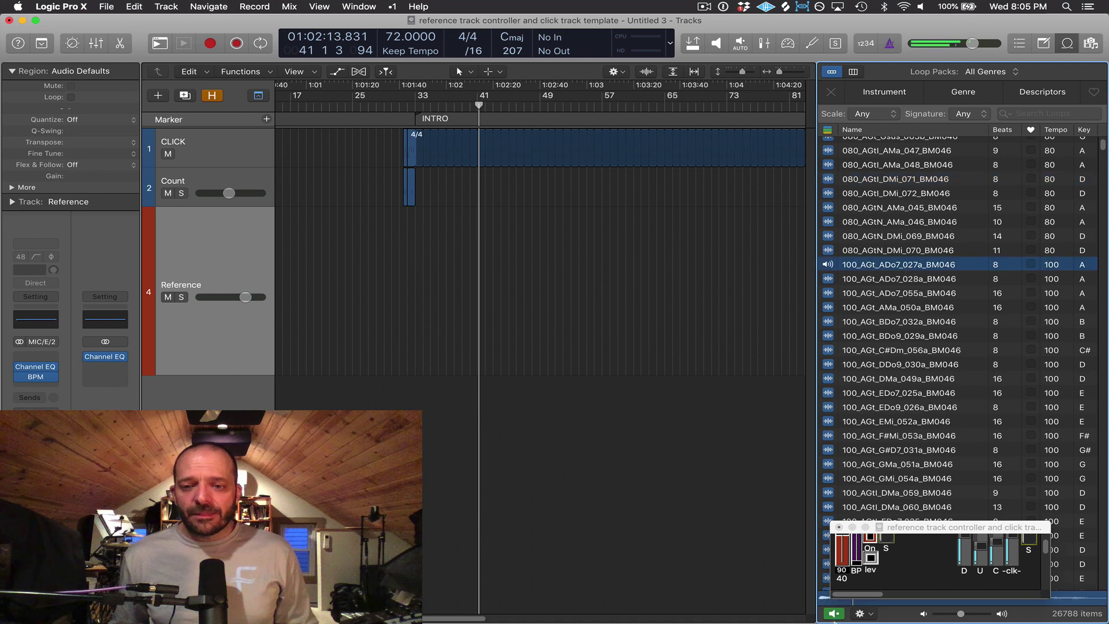
pyautogui.click(835, 615)
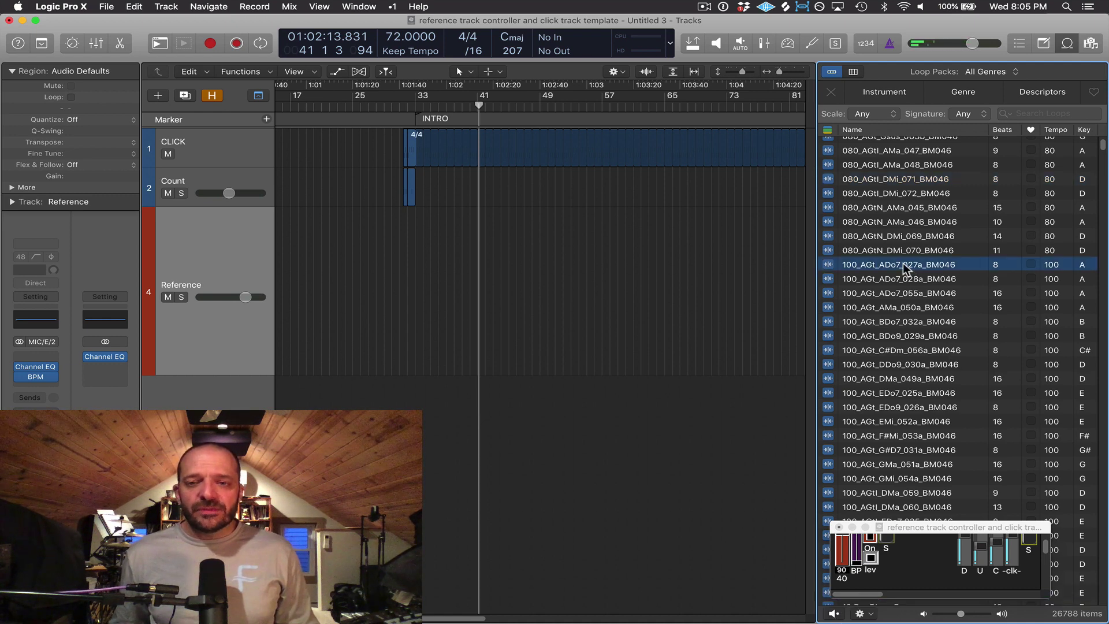
pyautogui.moveTo(905, 267); pyautogui.dragTo(525, 285)
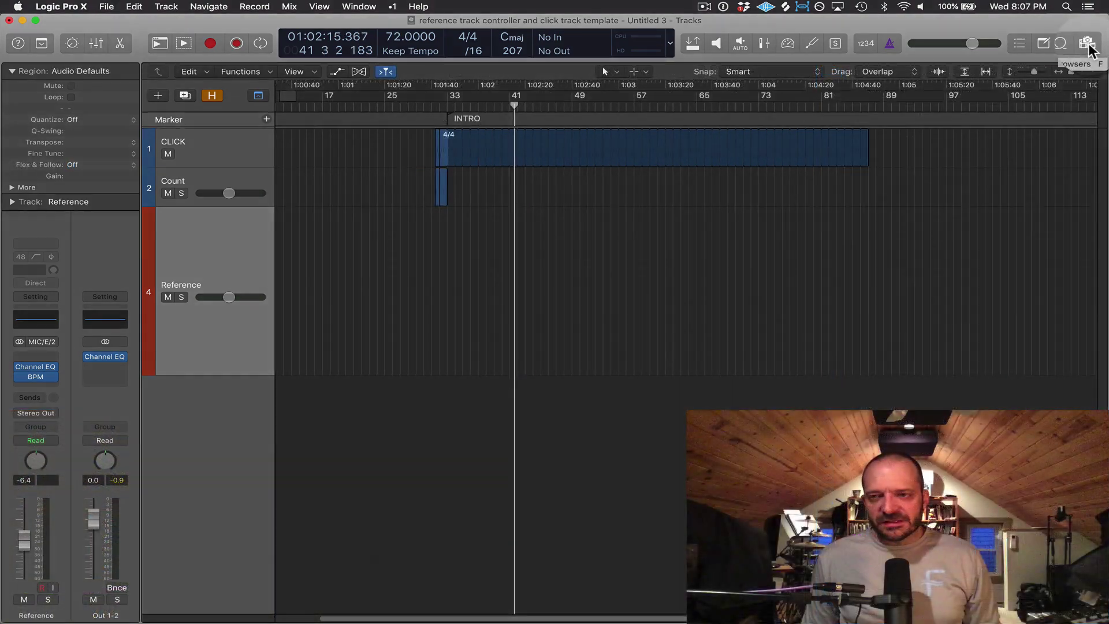
# Step: Open the Browsers panel and switch between the Media and All Files tabs, ending on Media
pyautogui.click(1088, 44)
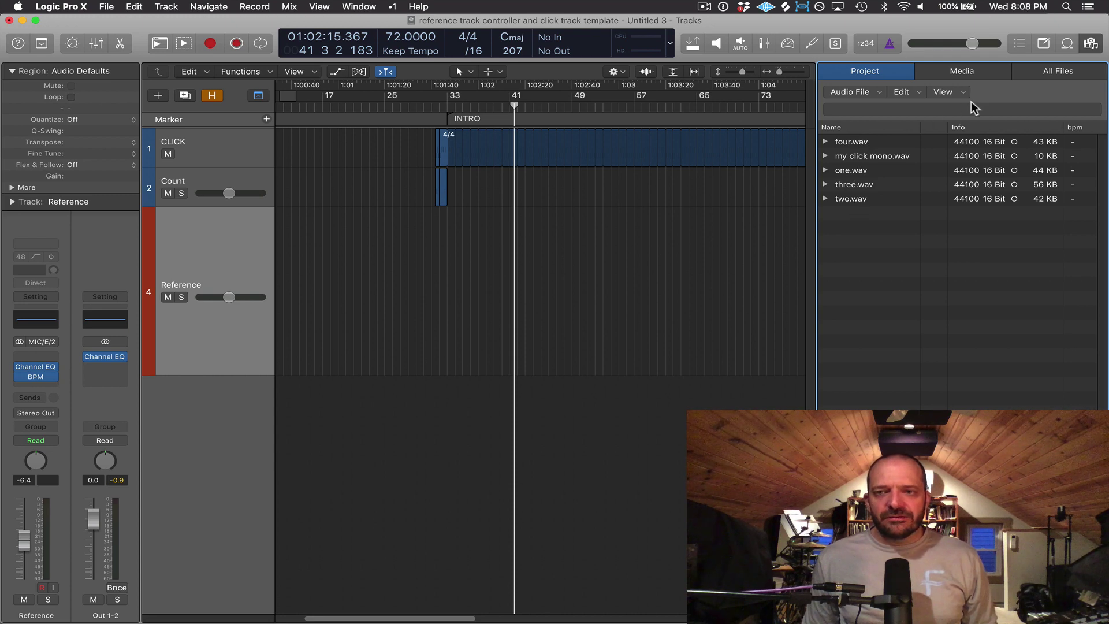
pyautogui.click(968, 74)
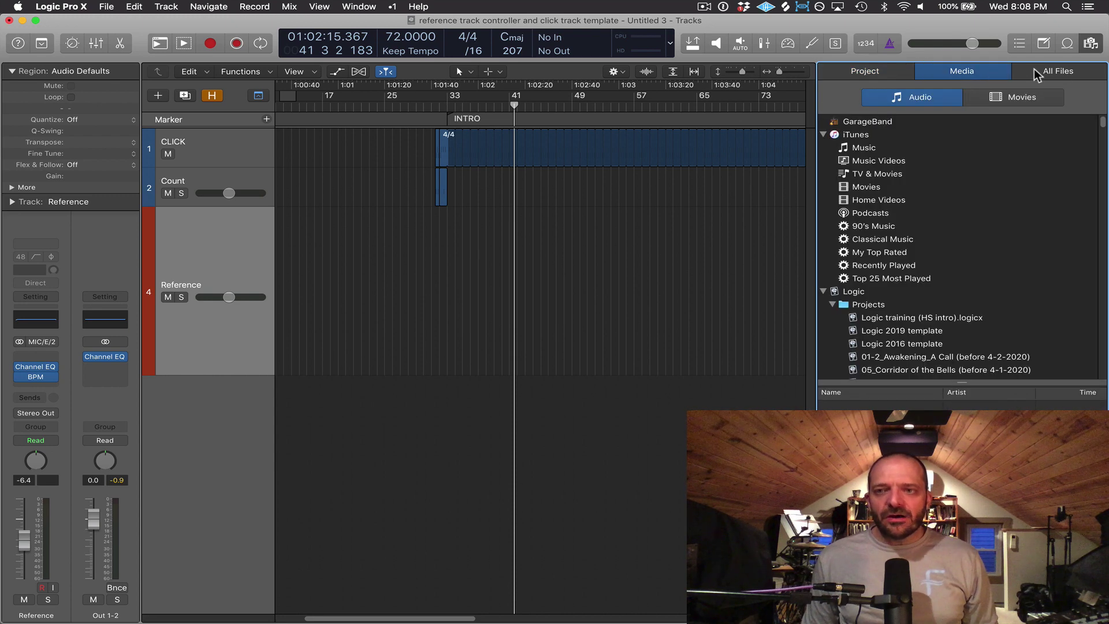
pyautogui.click(1070, 73)
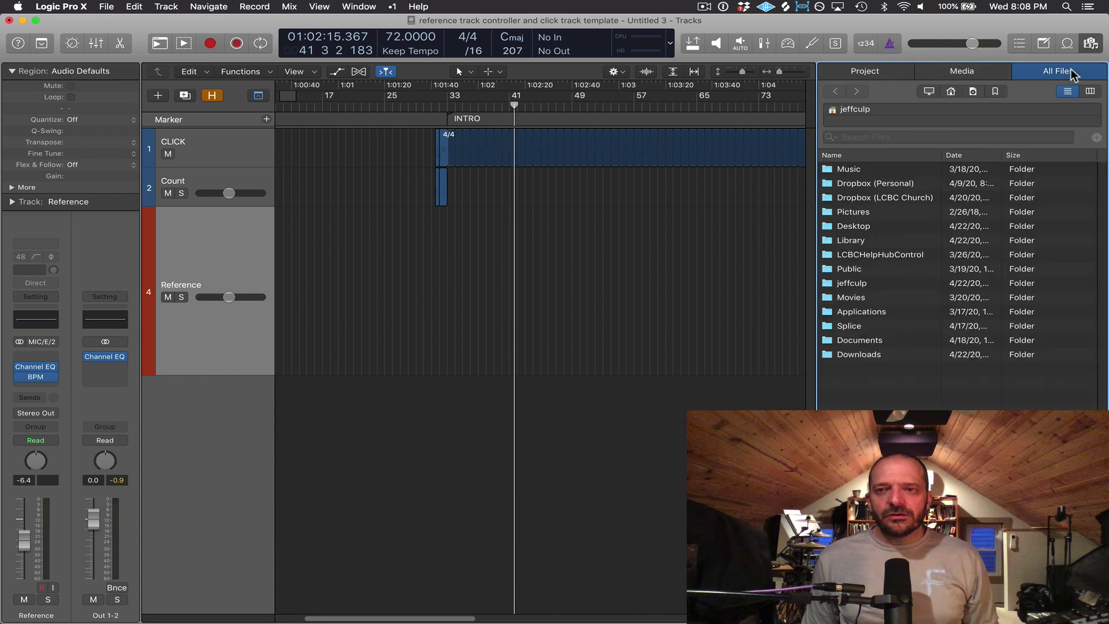
pyautogui.click(980, 74)
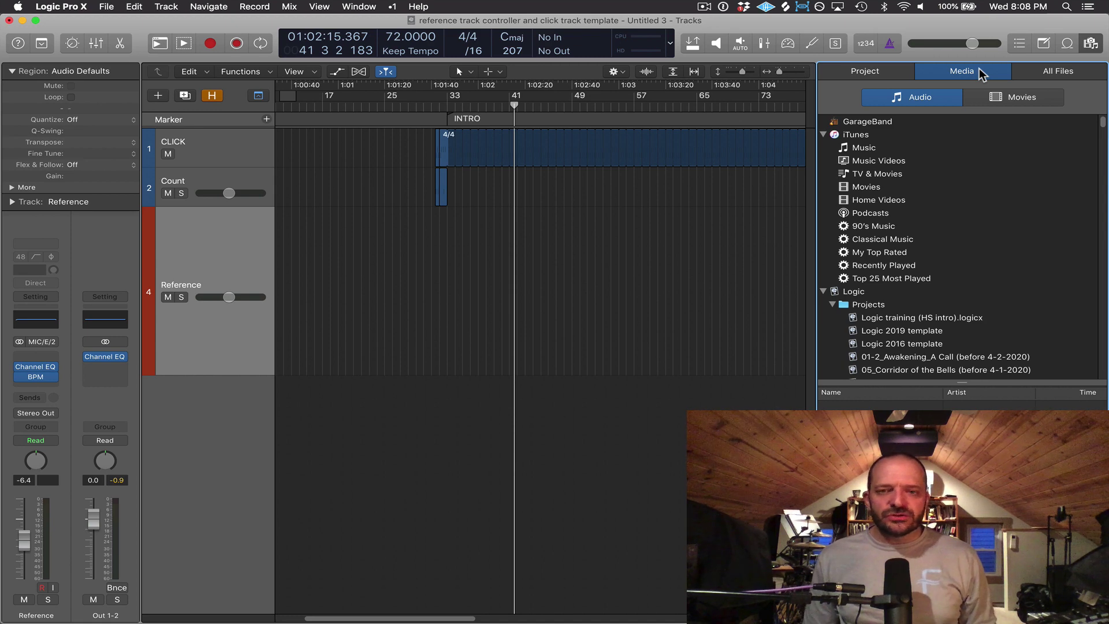
pyautogui.click(1059, 71)
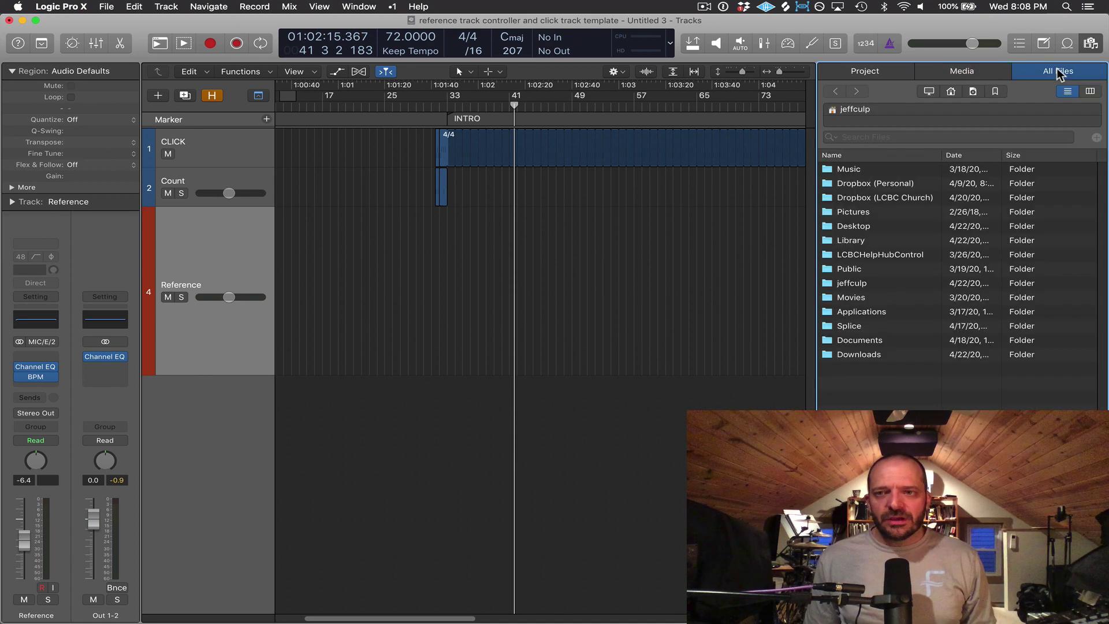
pyautogui.click(972, 71)
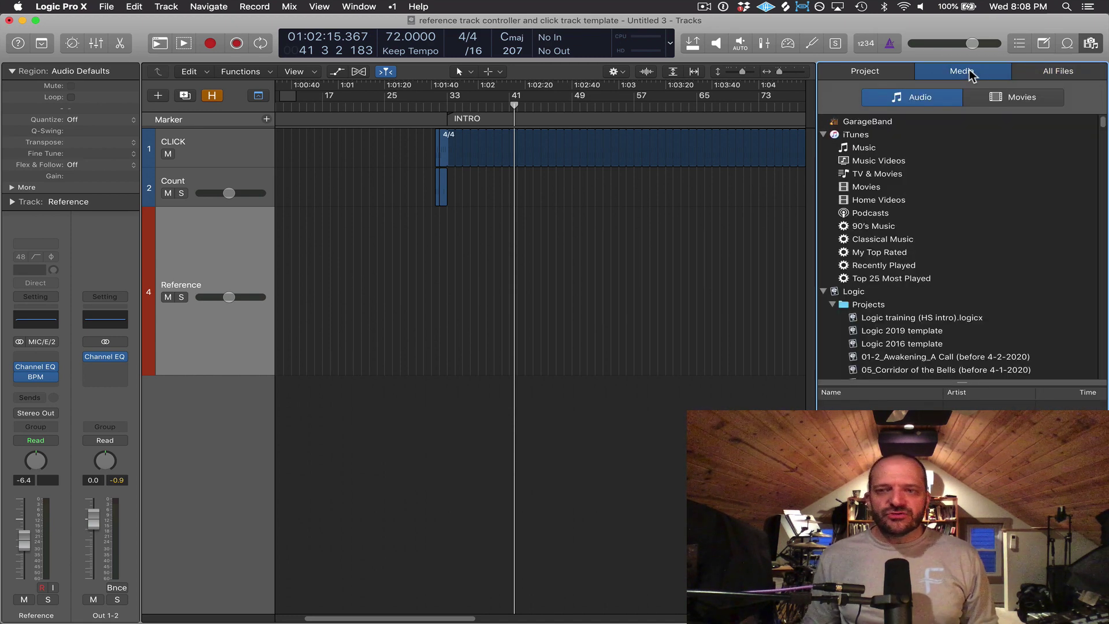